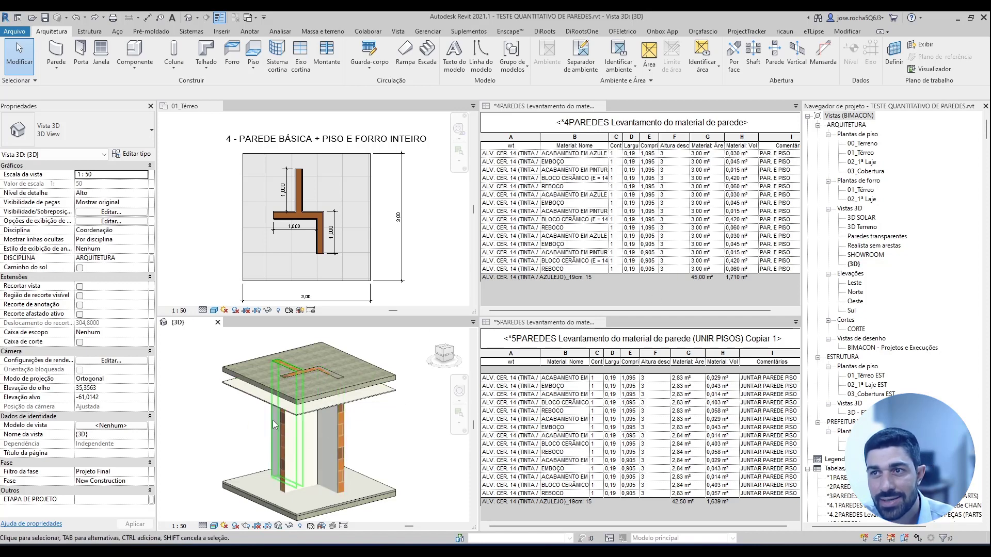
Examine example 4's concrete top slab in the 3D view and its full porcelain floor around the walls in the 01_Térreo plan
scroll(327, 239, up, 2)
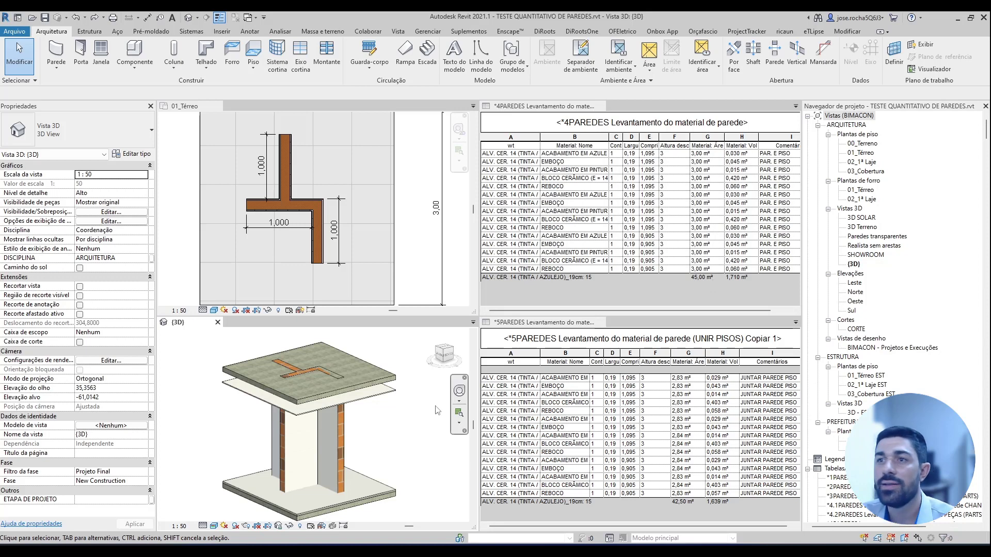
middle_drag(395, 454, 386, 453)
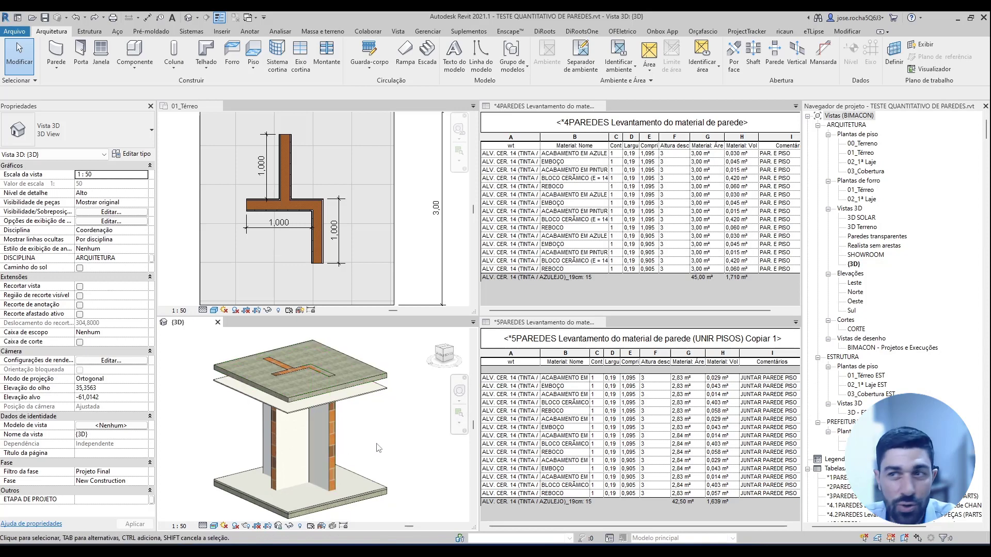
click(350, 387)
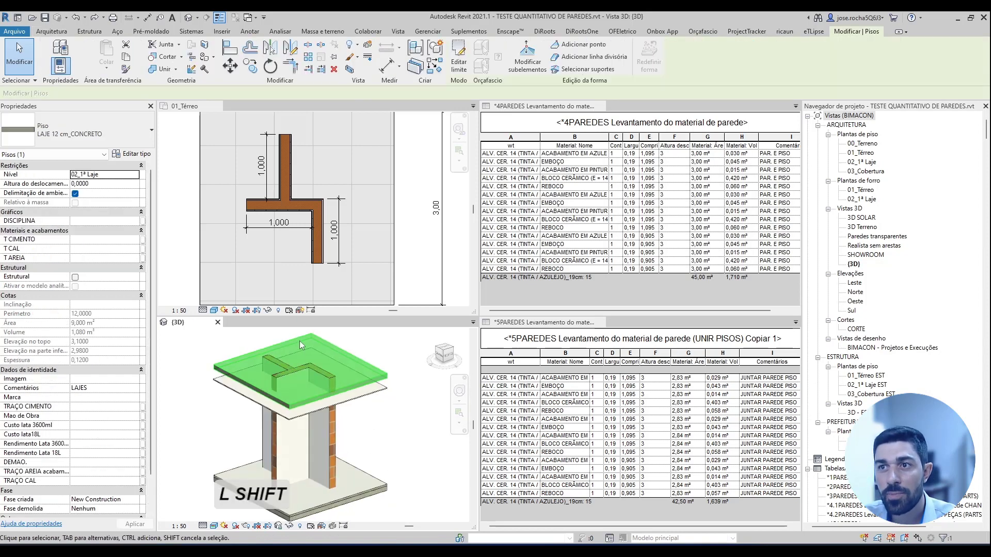
scroll(330, 424, up, 4)
scroll(308, 427, down, 5)
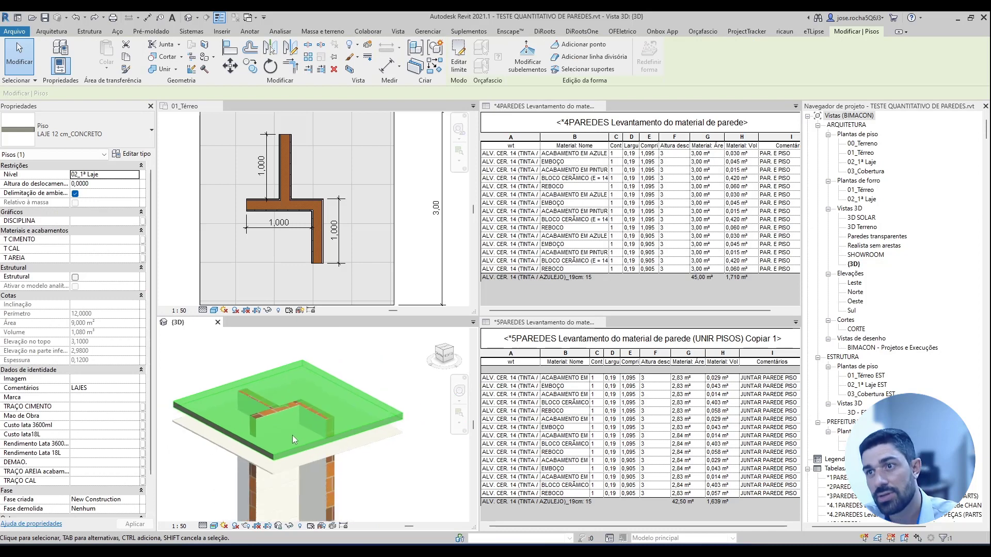
key(Escape)
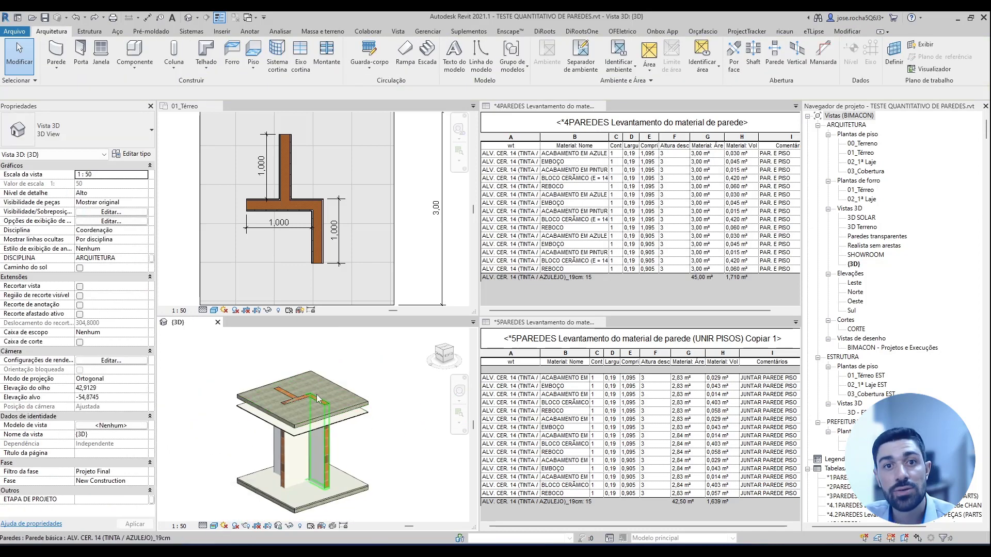
click(393, 294)
scroll(395, 281, down, 2)
click(360, 270)
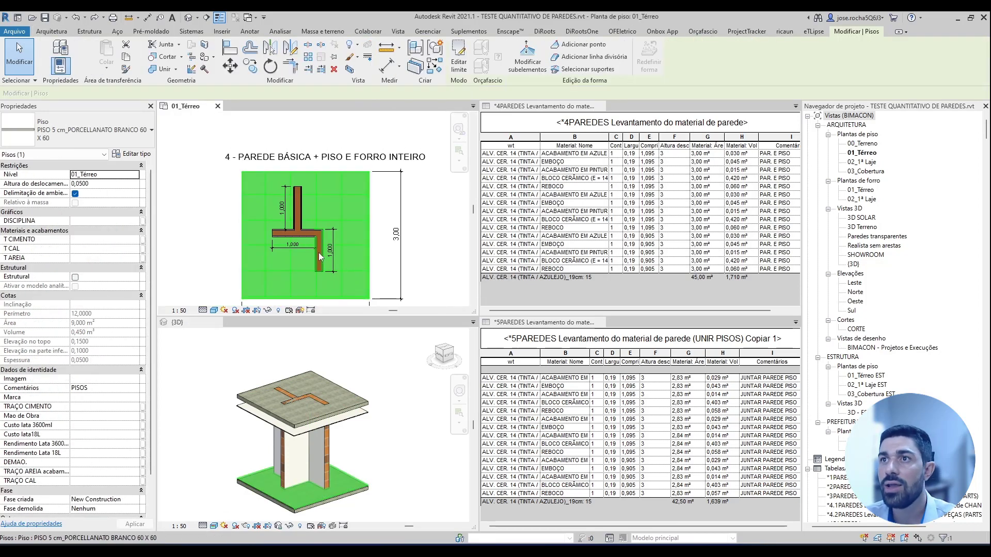
scroll(318, 252, up, 3)
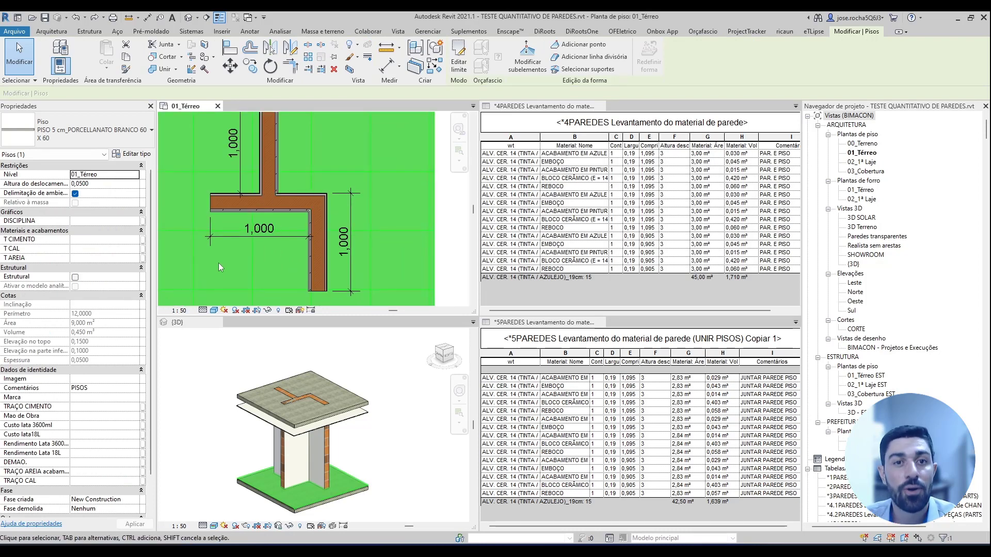
scroll(219, 266, down, 5)
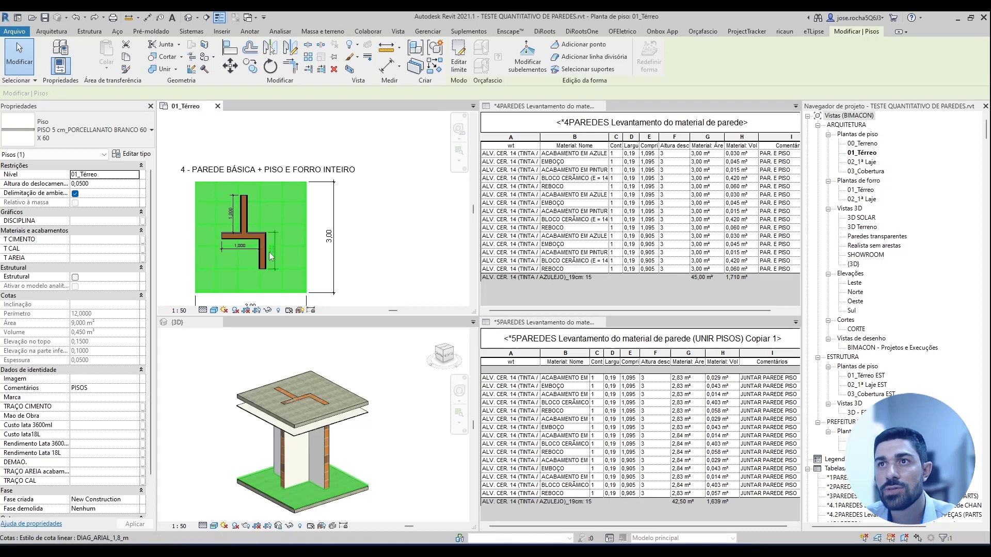
key(Escape)
Examine example 5's room-by-room floors and ceilings around the joined walls in the 01_Térreo plan and the 3D view
middle_drag(376, 270, 227, 270)
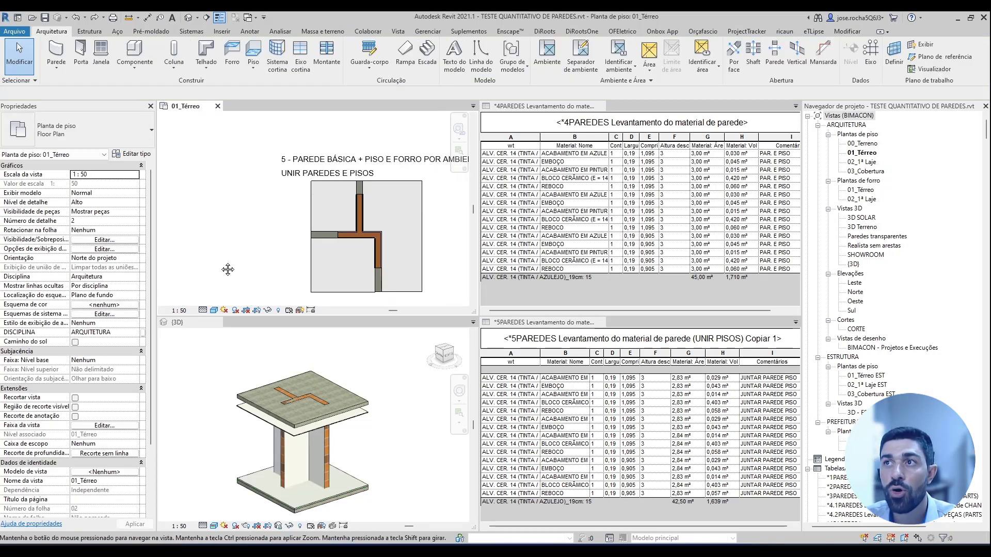
middle_drag(392, 257, 326, 244)
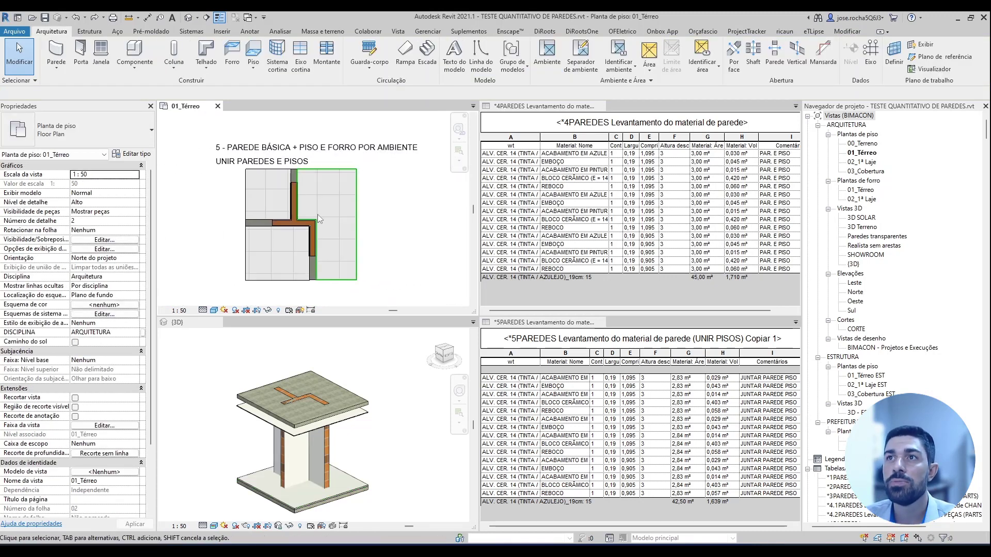
scroll(326, 223, up, 2)
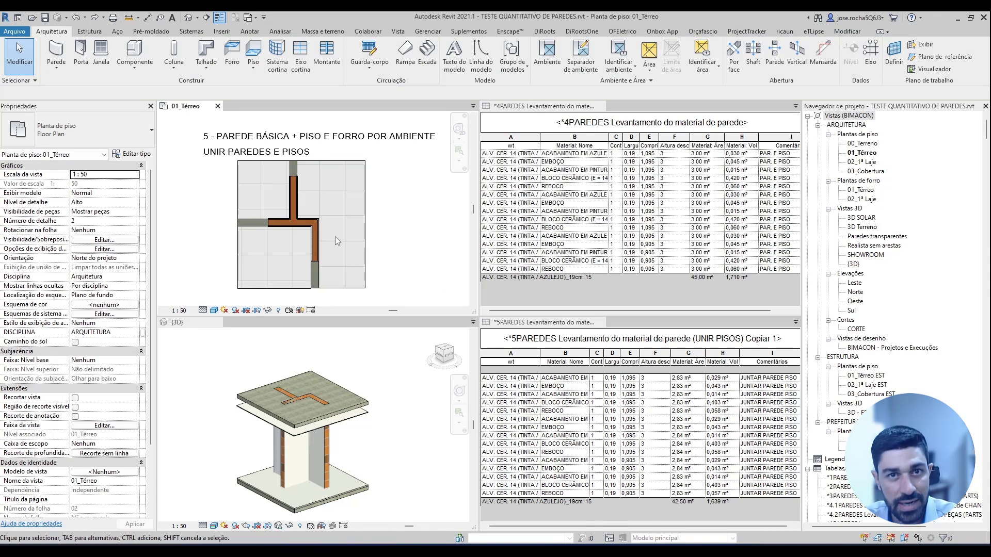
click(380, 476)
middle_drag(460, 461, 273, 485)
scroll(326, 385, up, 3)
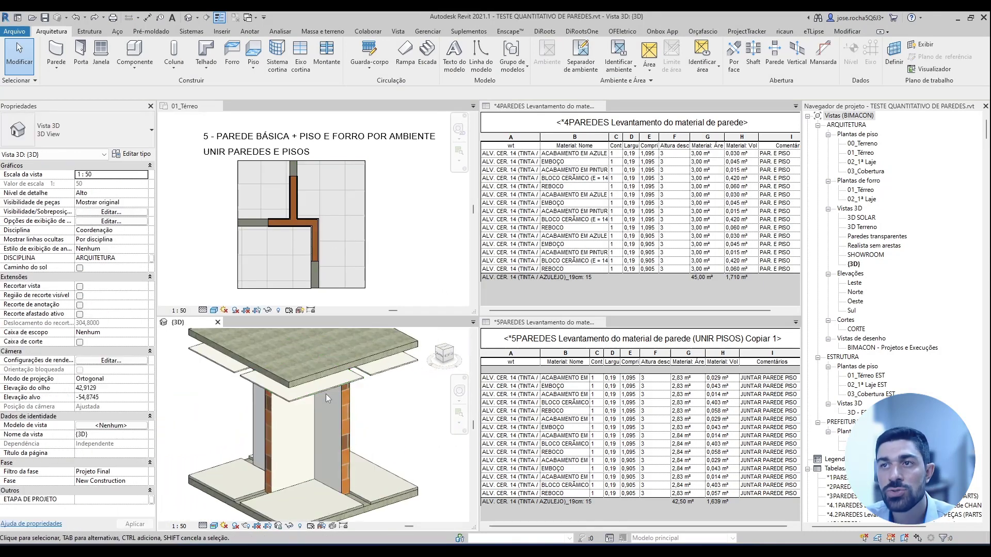
scroll(366, 413, down, 1)
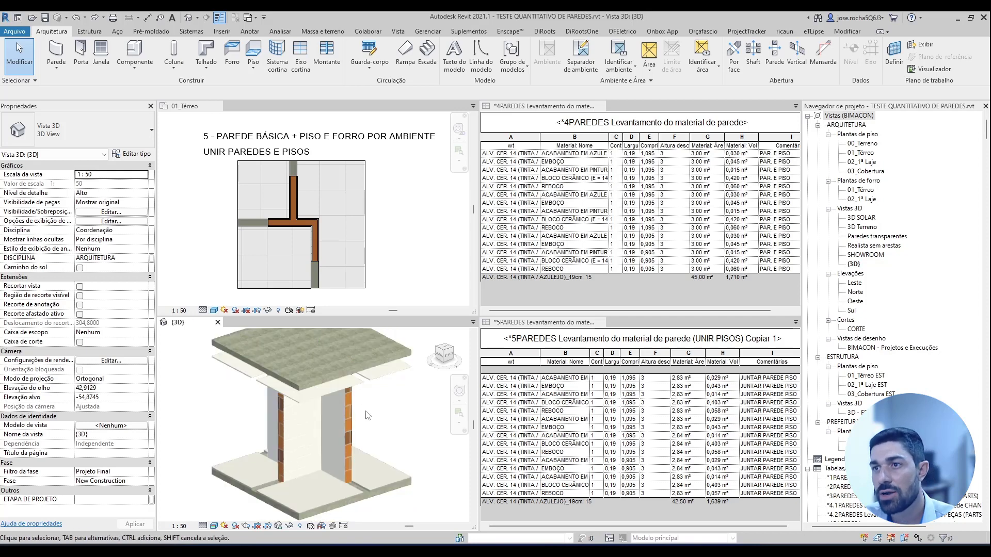
scroll(368, 416, down, 2)
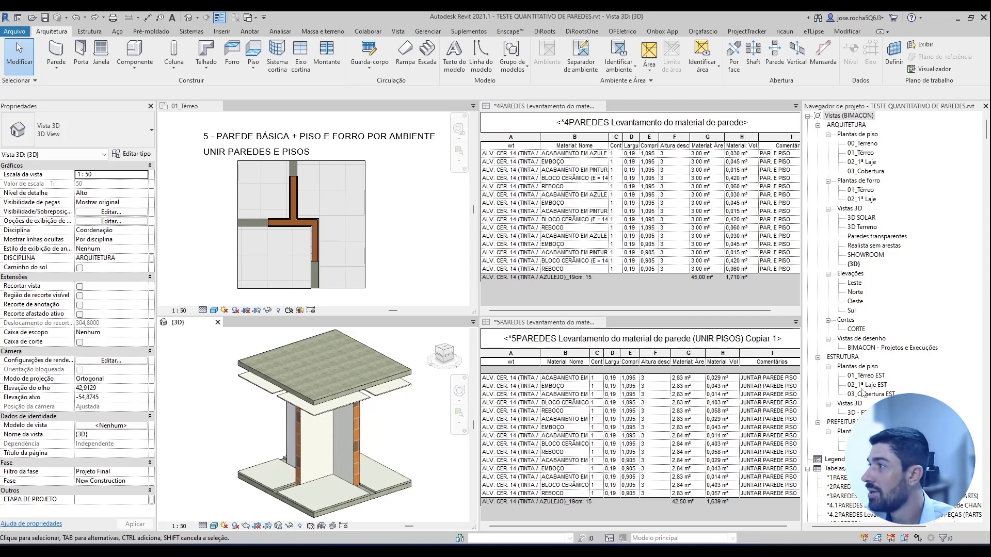
Open the CORTE section and examine how the wall layers meet the floor finish and the slab at the wall's base
double_click(867, 330)
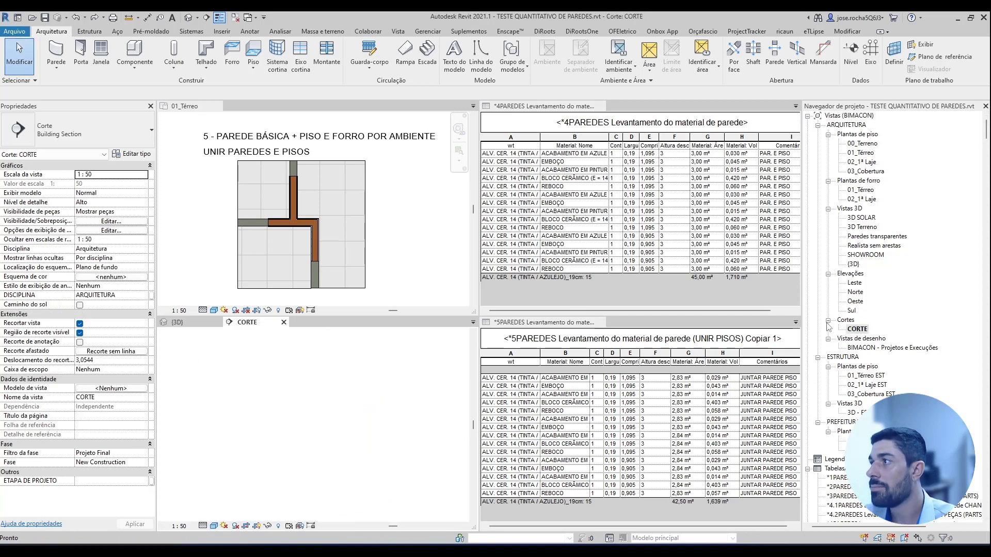
scroll(376, 468, up, 6)
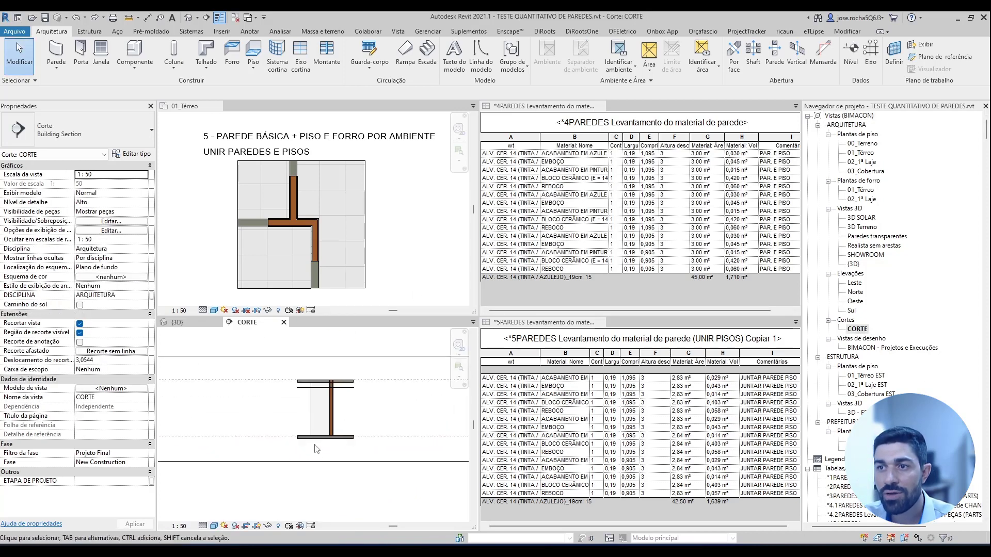
scroll(351, 474, down, 5)
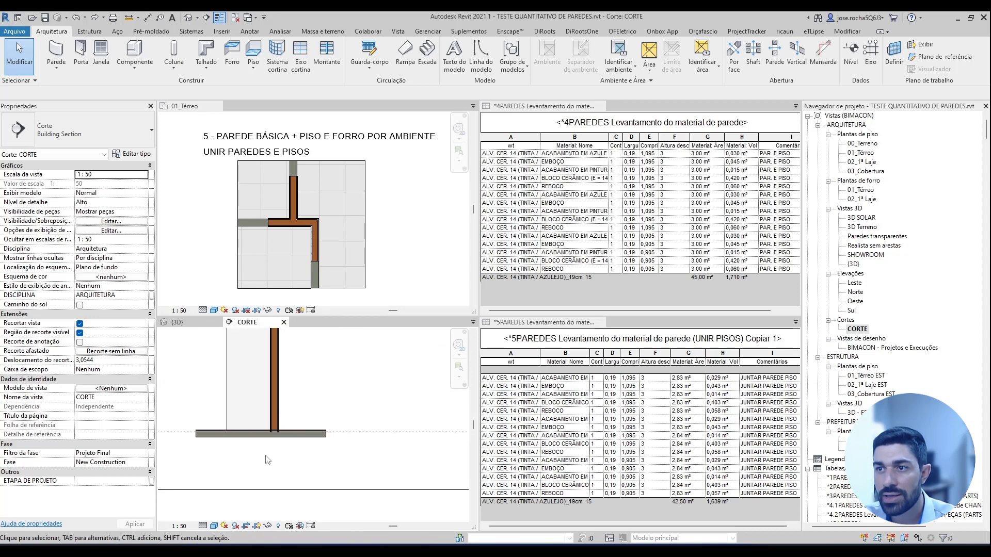
scroll(332, 460, up, 5)
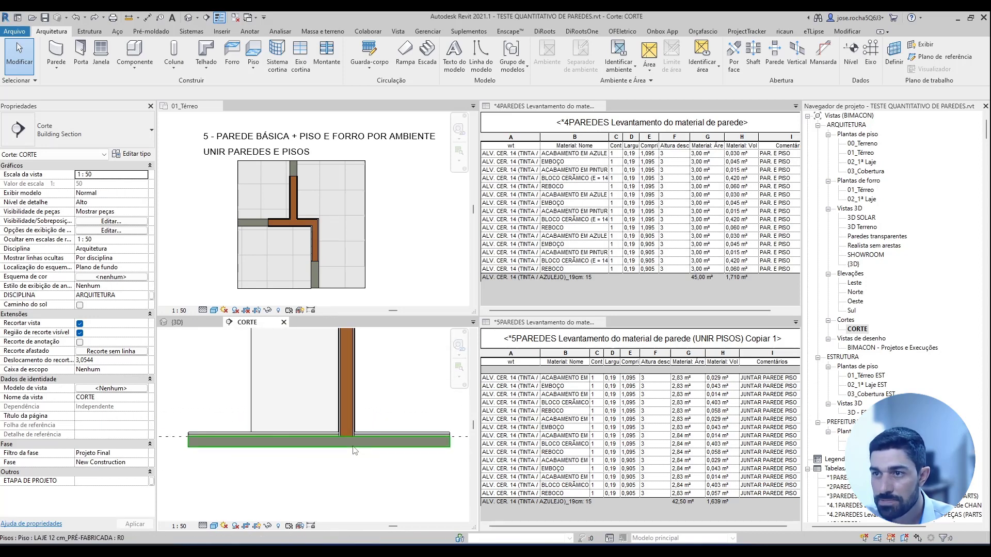
middle_drag(336, 459, 285, 474)
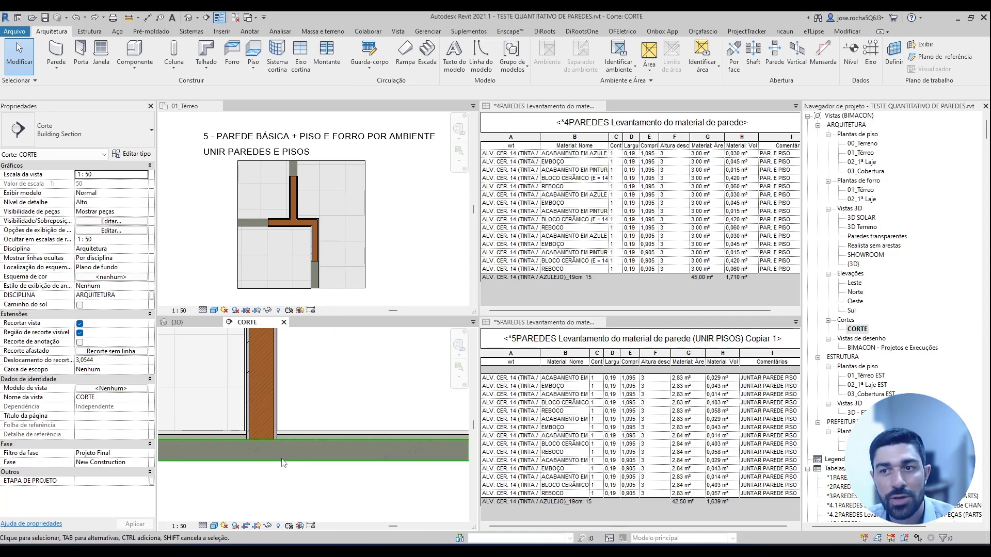
scroll(284, 461, up, 2)
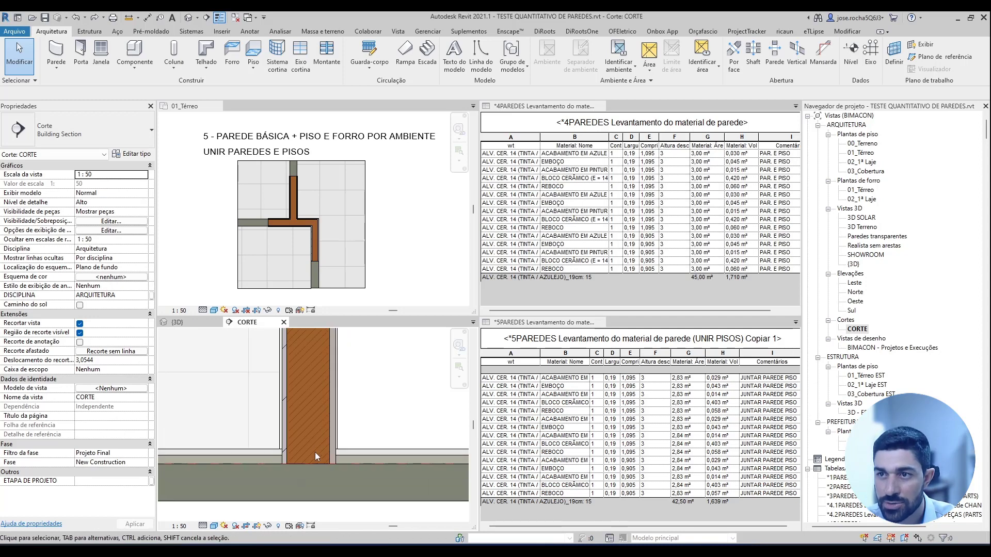
scroll(289, 423, up, 1)
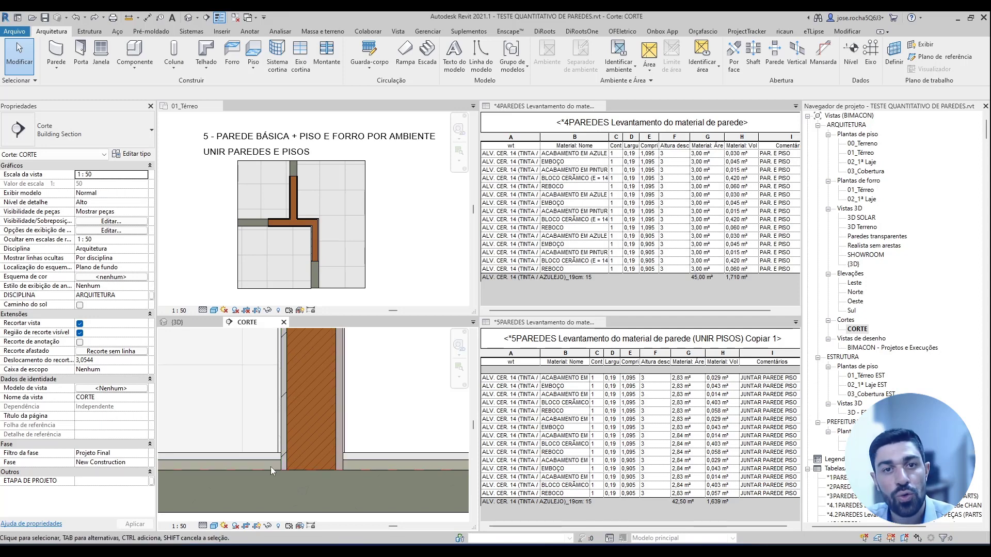
scroll(270, 467, up, 2)
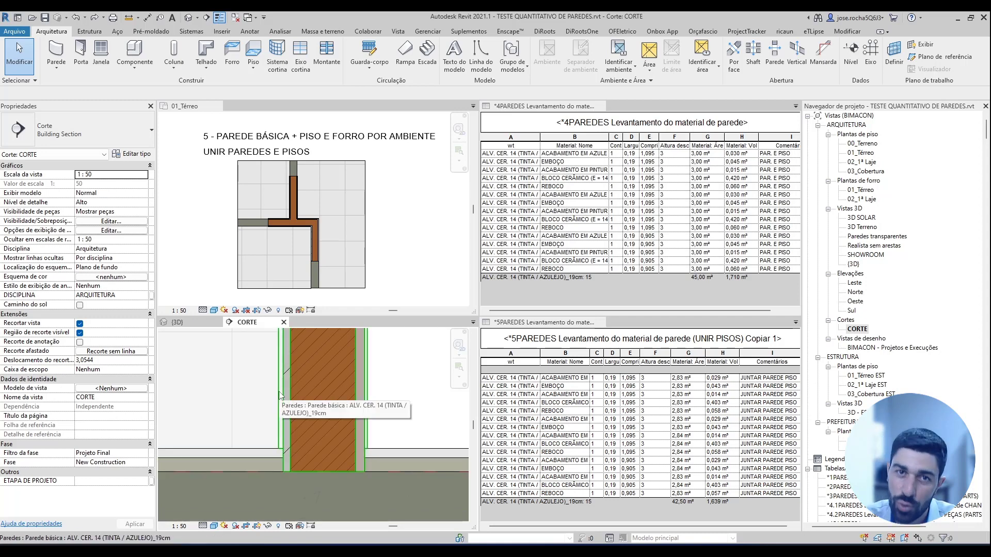
scroll(318, 425, down, 3)
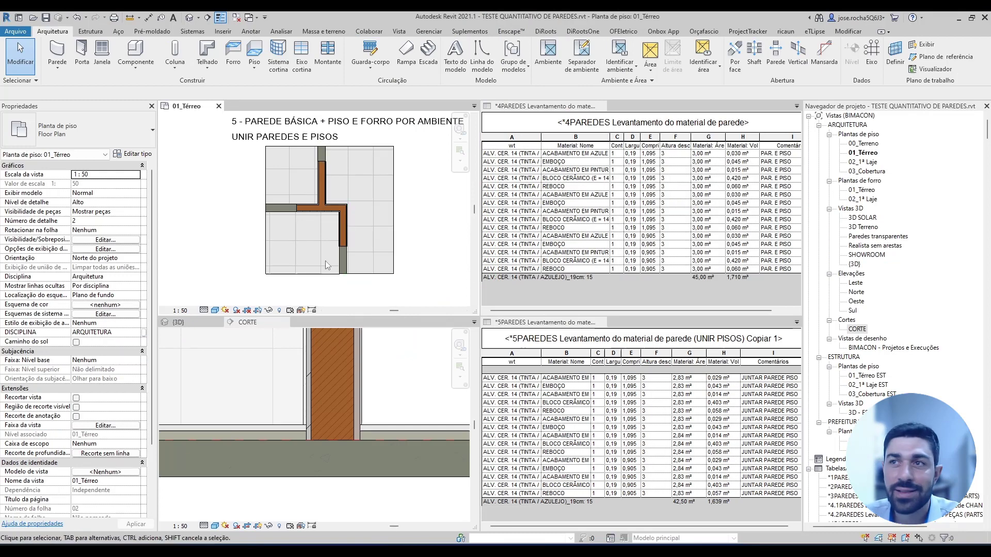
Edit the boundary of example 5's lower-left room floor and delete the sketch line along the horizontal wall
double_click(322, 245)
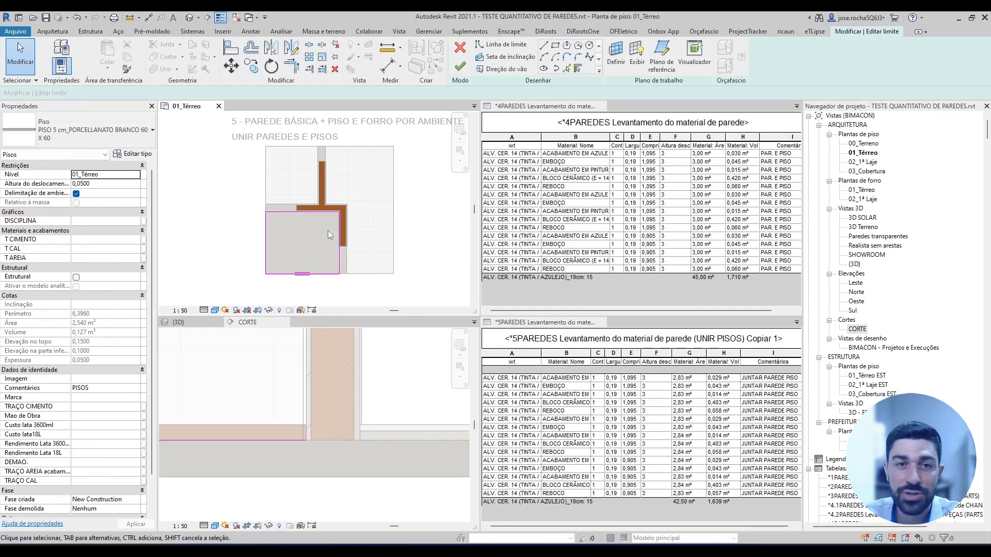
click(303, 210)
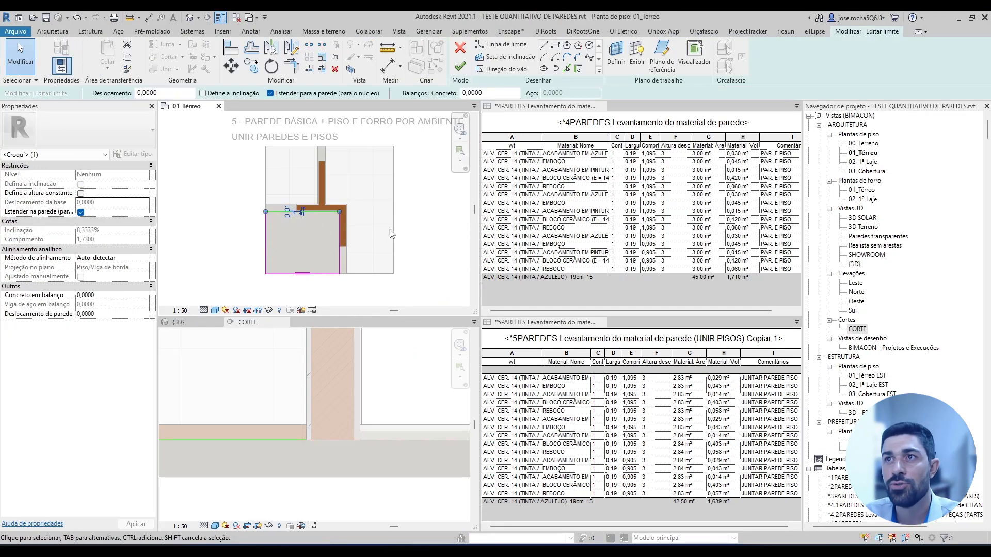
key(Escape)
scroll(287, 224, up, 5)
scroll(287, 225, up, 2)
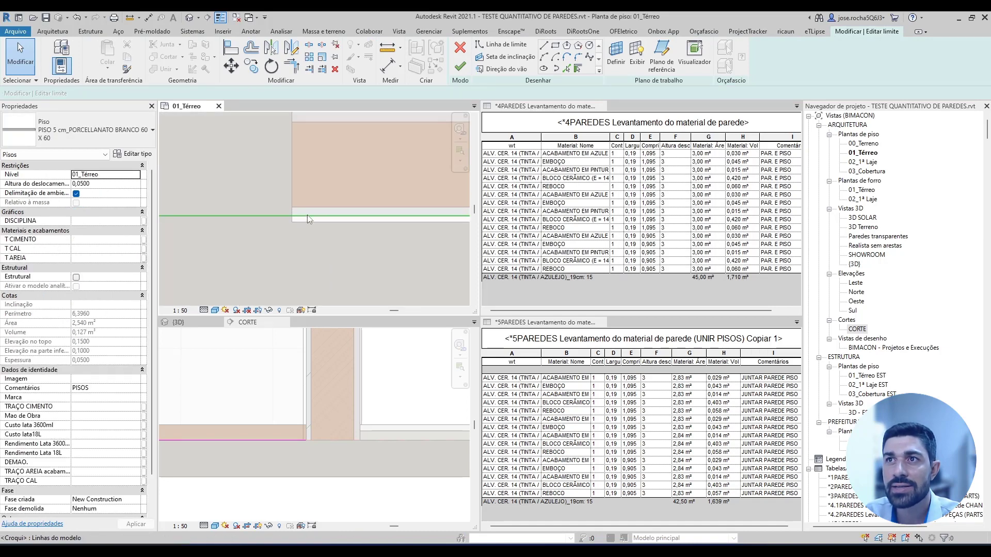
click(316, 215)
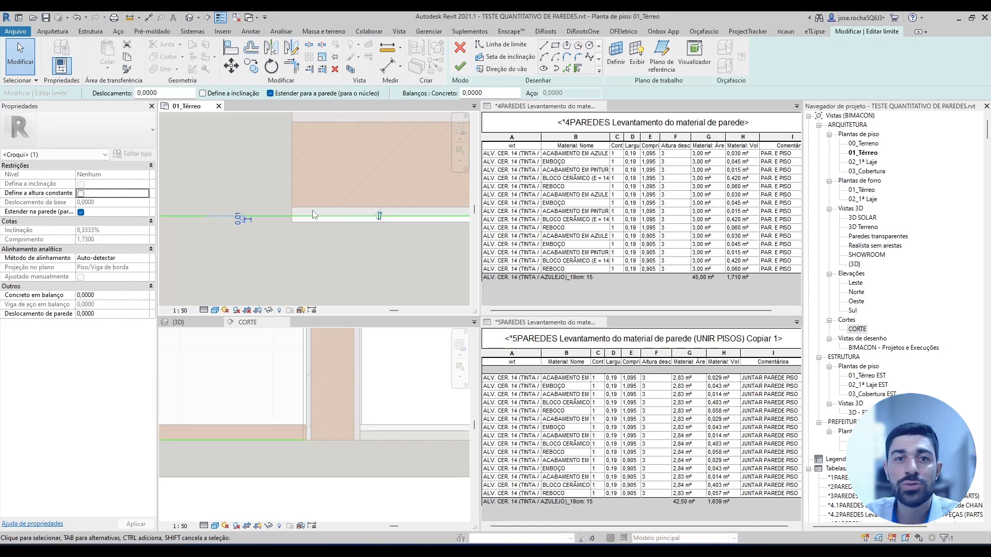
scroll(318, 211, down, 3)
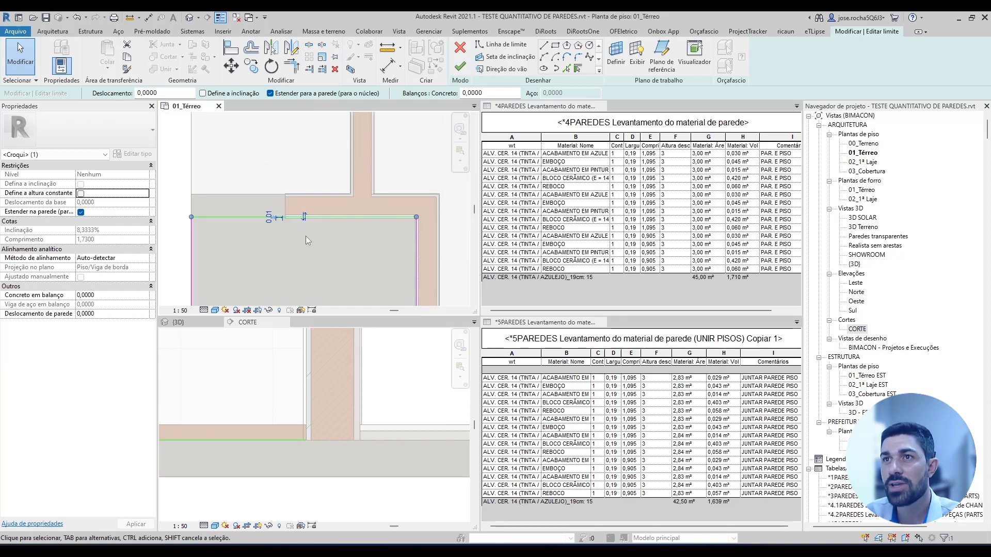
key(Delete)
scroll(292, 255, down, 2)
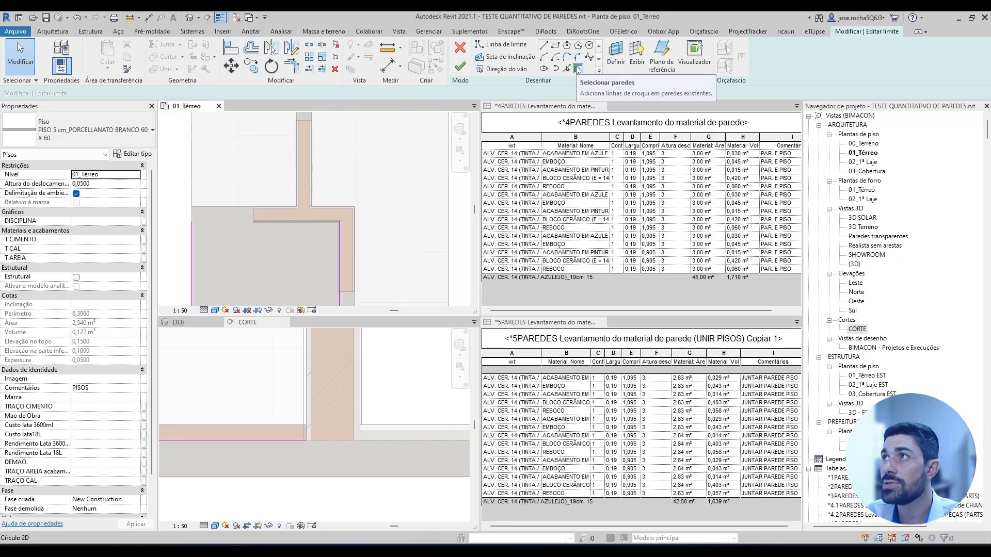
Redraw the floor edge by picking the horizontal wall with extension to the core enabled, and trim it to close the boundary
click(578, 68)
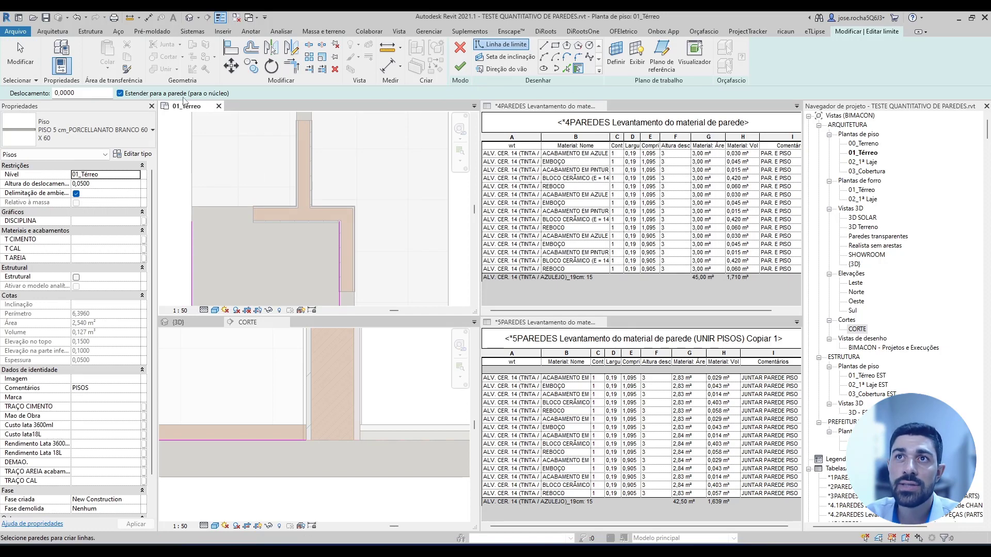
click(284, 223)
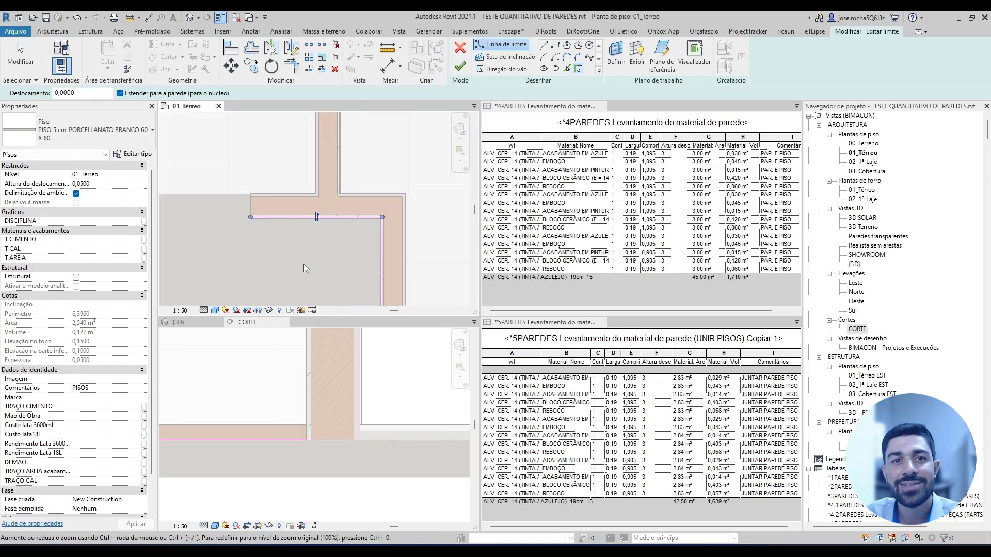
scroll(272, 228, up, 3)
scroll(281, 258, down, 4)
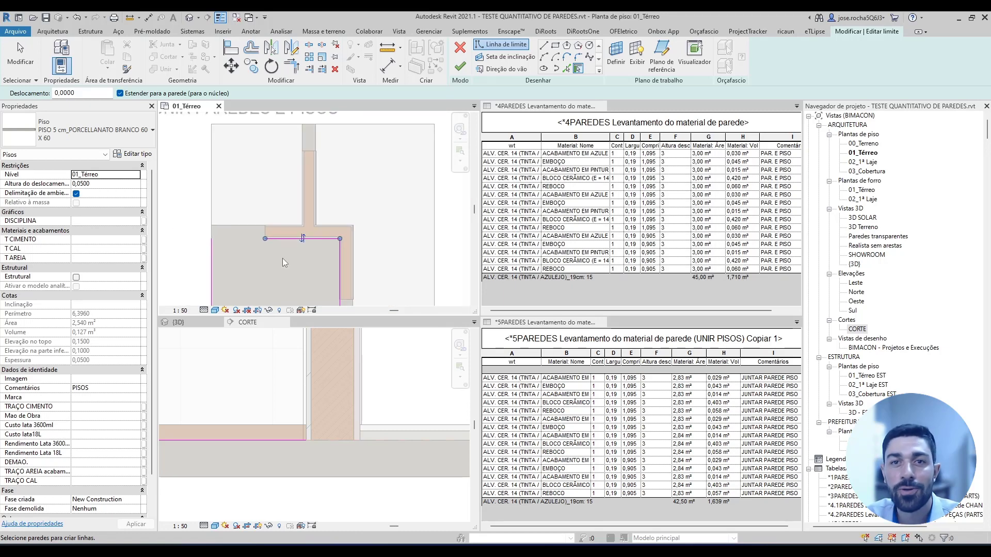
click(291, 66)
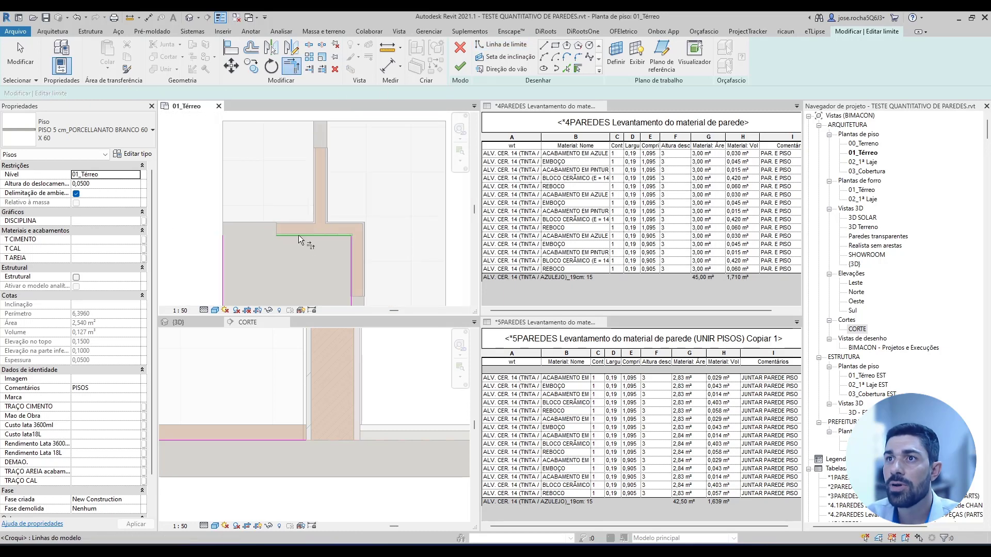
click(460, 66)
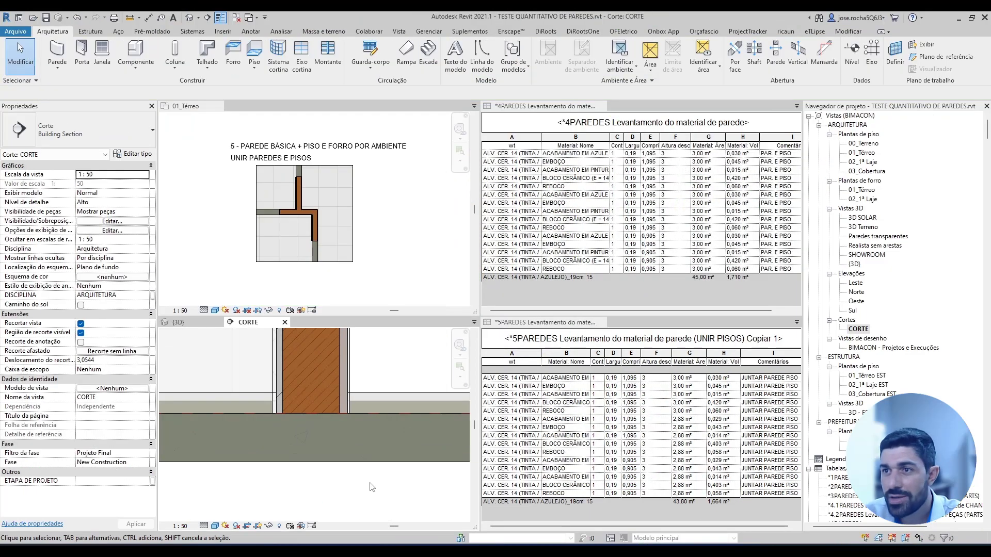
Join the wall in the CORTE section with the PORCELLANATO BRANCO floors on both of its sides
click(342, 367)
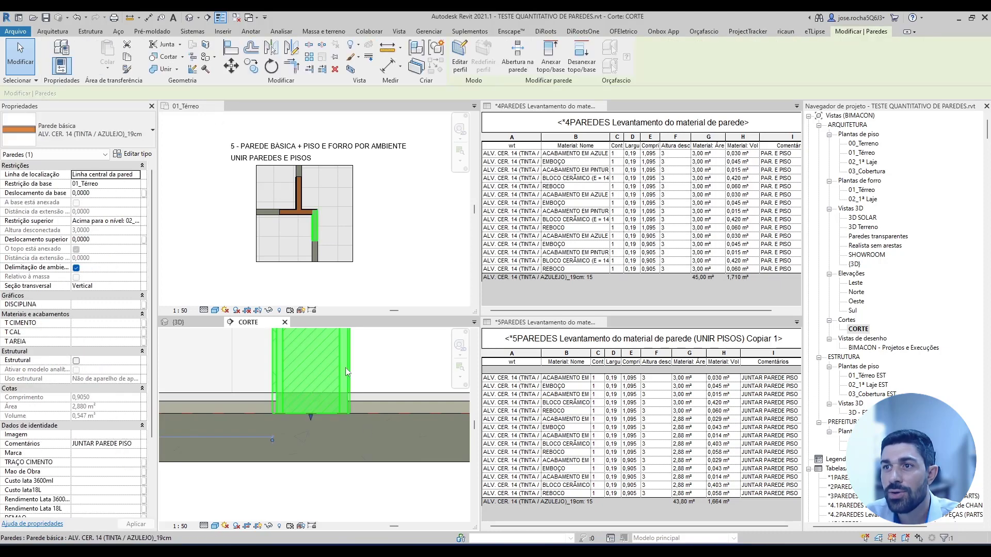
click(164, 70)
click(346, 357)
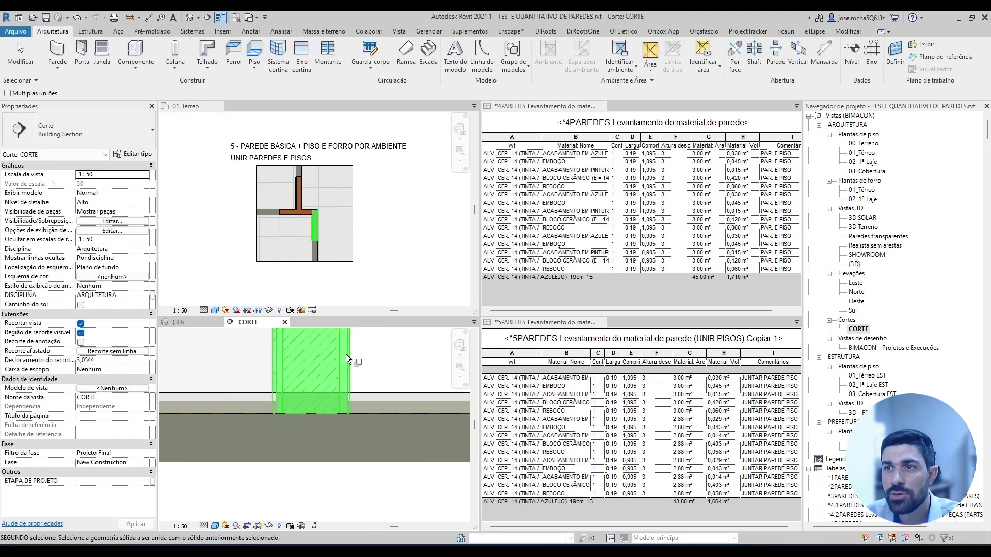
click(365, 398)
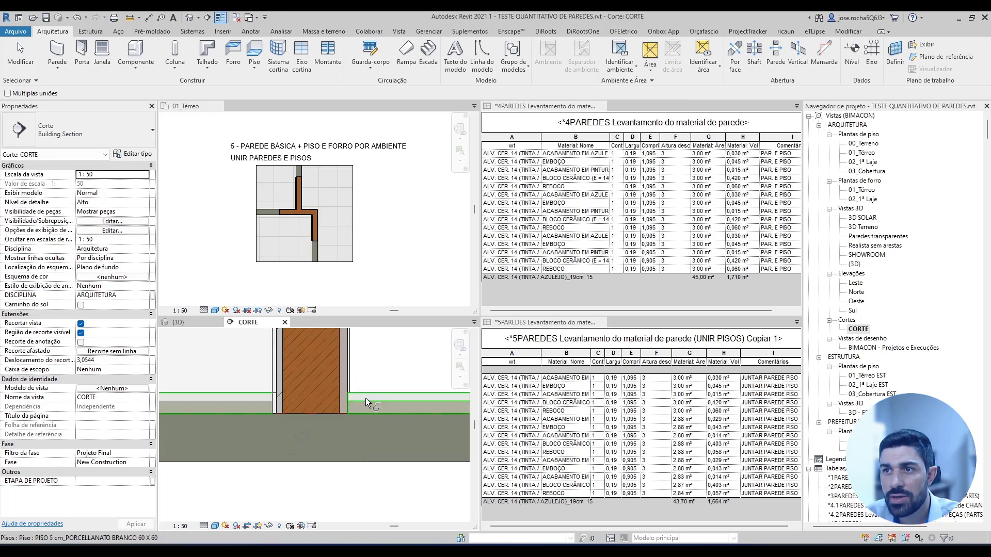
click(347, 372)
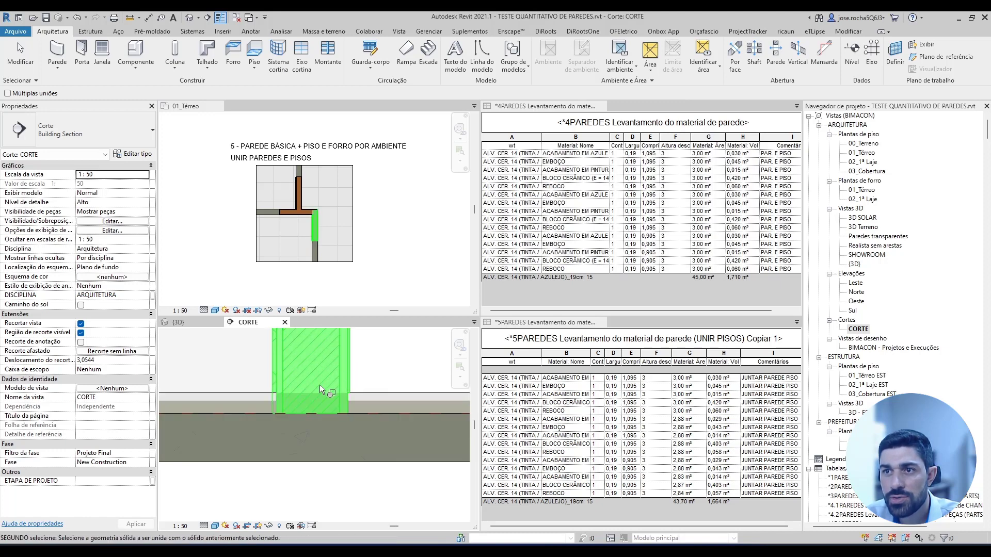
click(256, 398)
scroll(275, 407, up, 3)
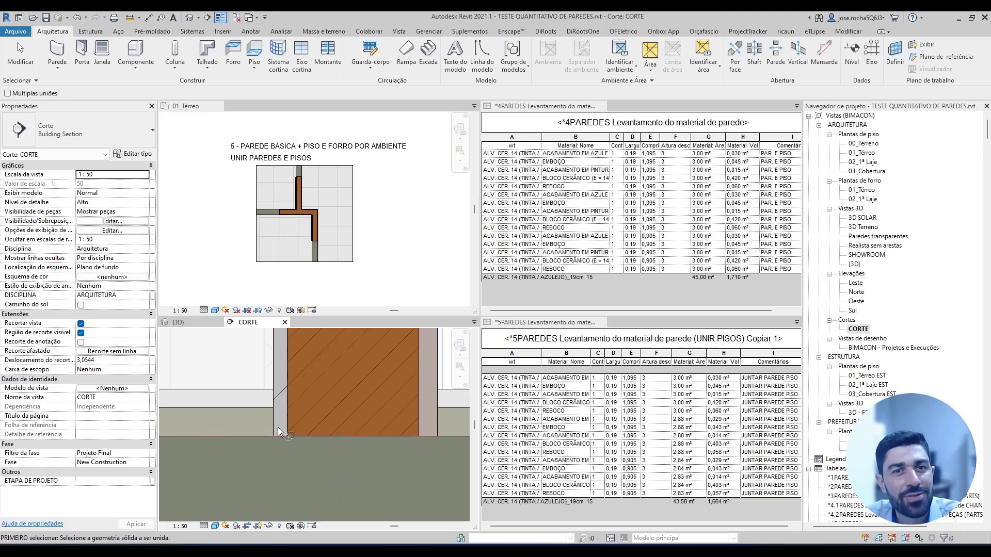
key(Escape)
key(Escape)
scroll(305, 449, down, 5)
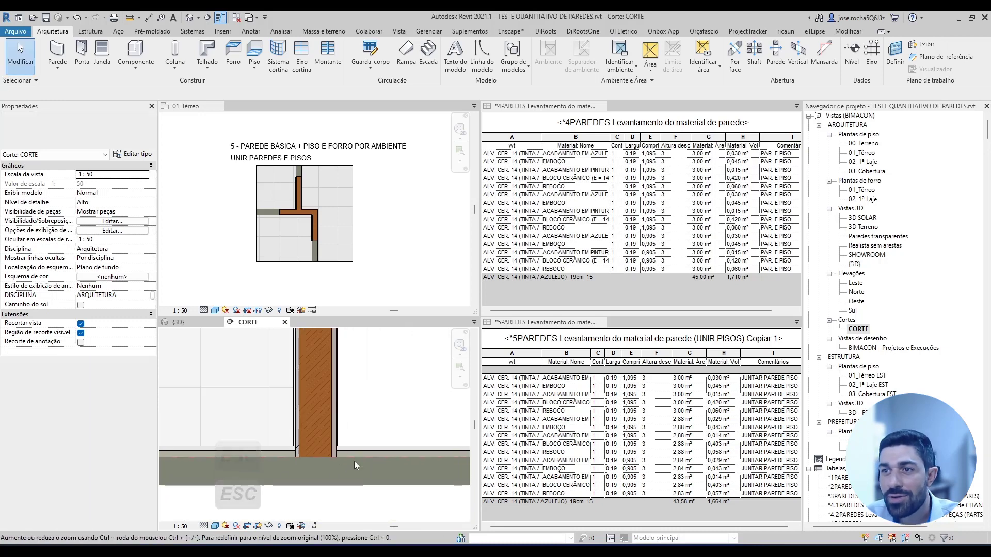
scroll(296, 458, down, 3)
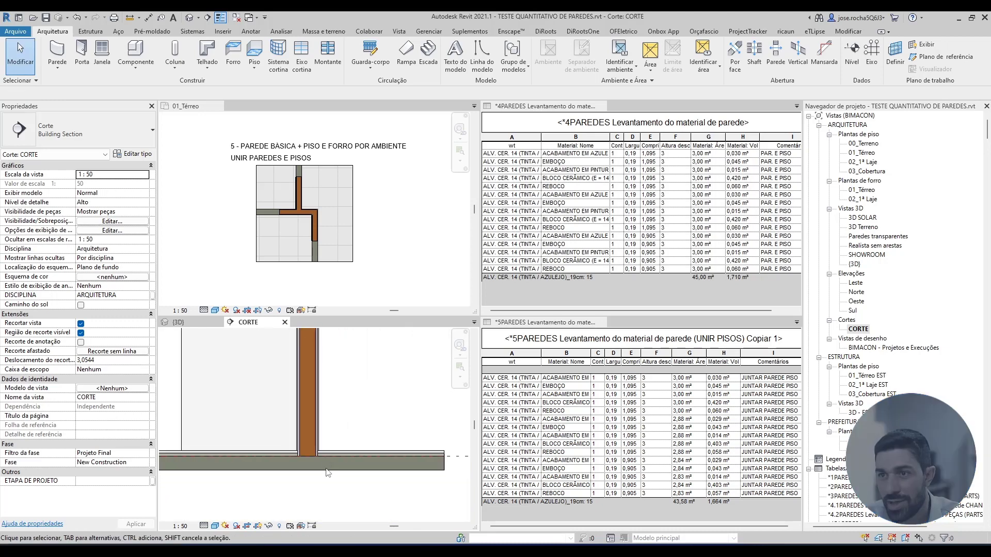
scroll(326, 475, up, 3)
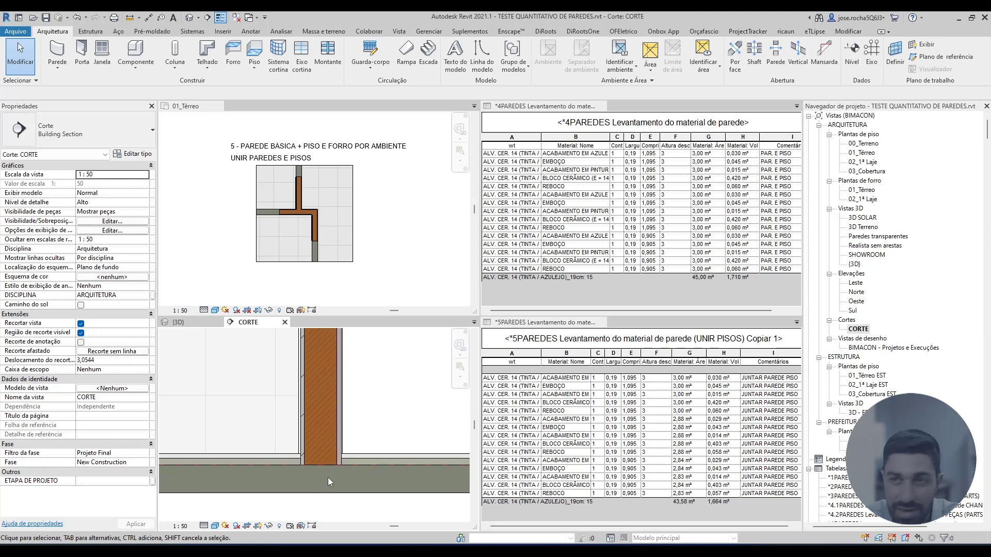
scroll(331, 460, up, 3)
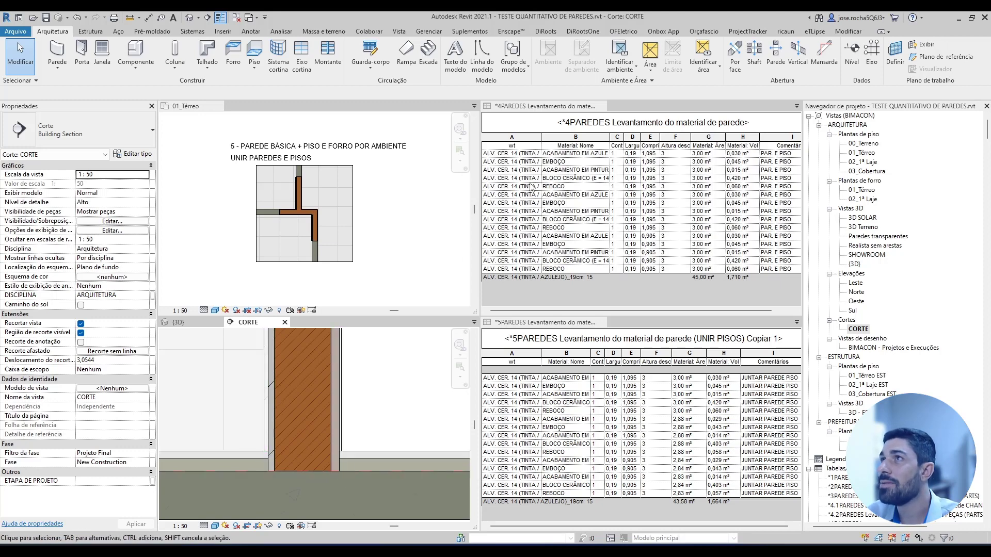
Set up the Unir Elementos tool to join Paredes with Pisos as the second category
click(662, 33)
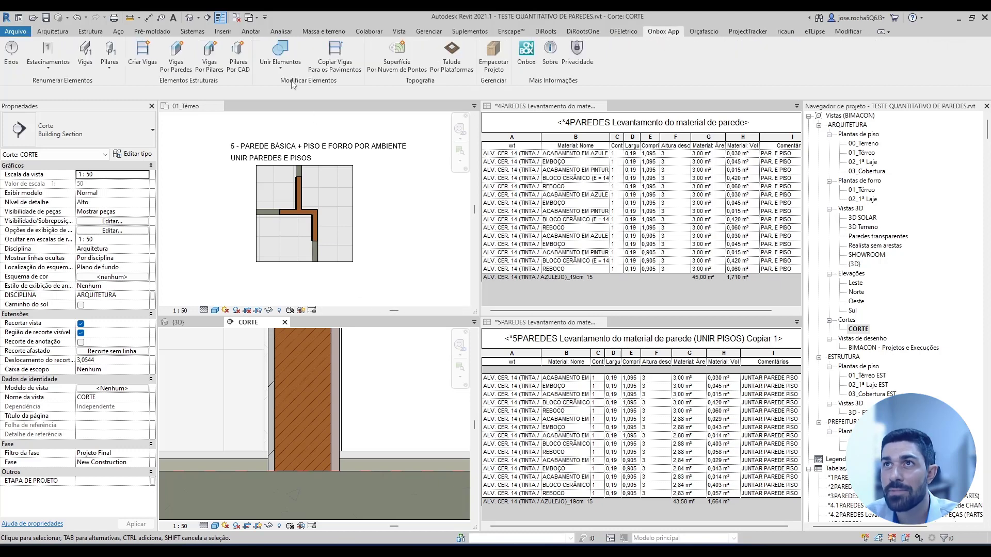
click(283, 69)
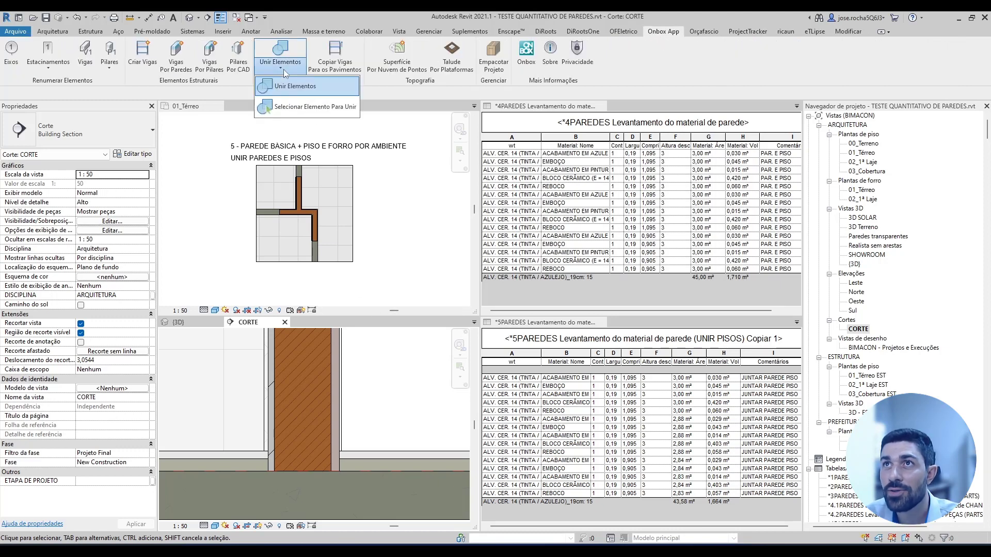
click(302, 88)
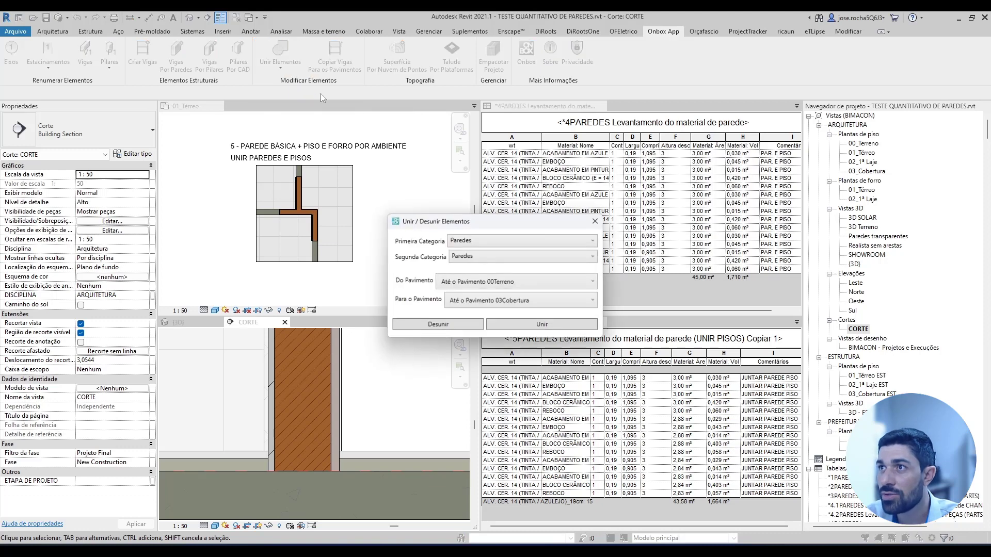
click(475, 258)
click(468, 275)
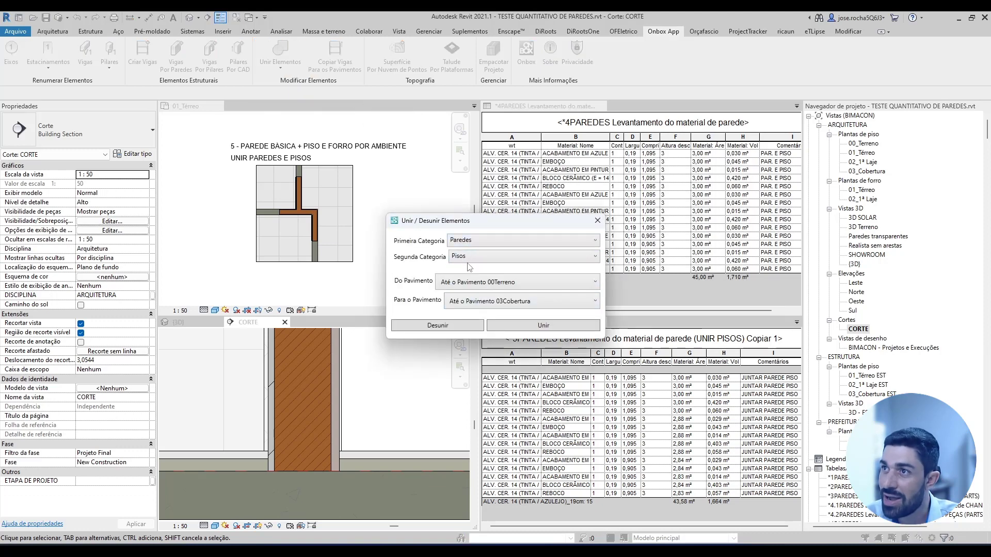
click(471, 259)
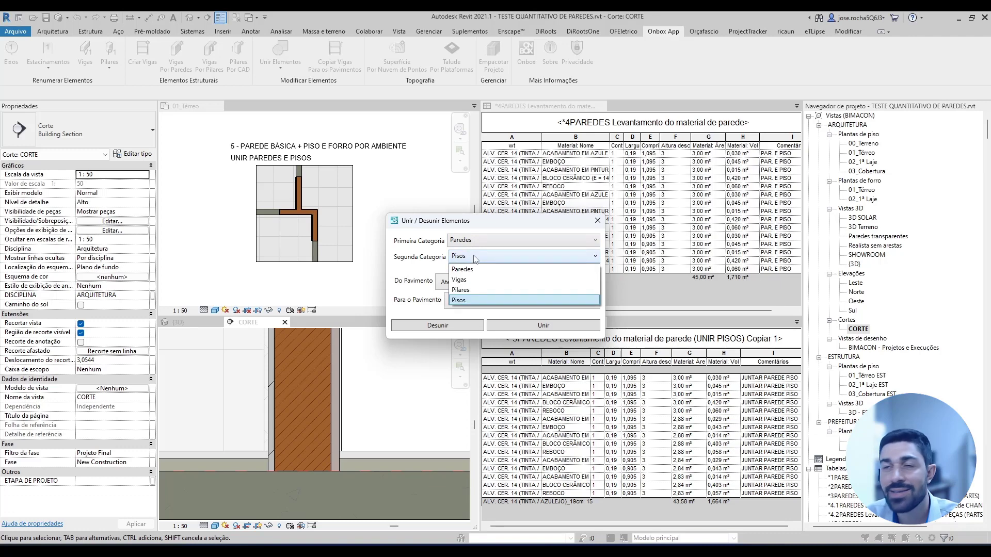
click(480, 259)
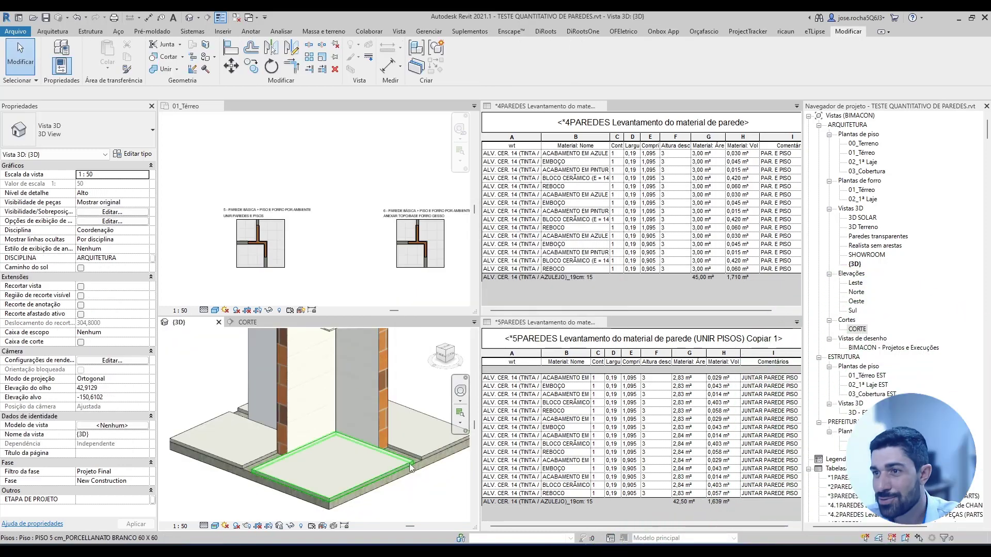
Temporarily hide the floor category in the 3D view, examine the cut at the walls' base, and reset the temporary hiding
click(398, 468)
key(h)
key(c)
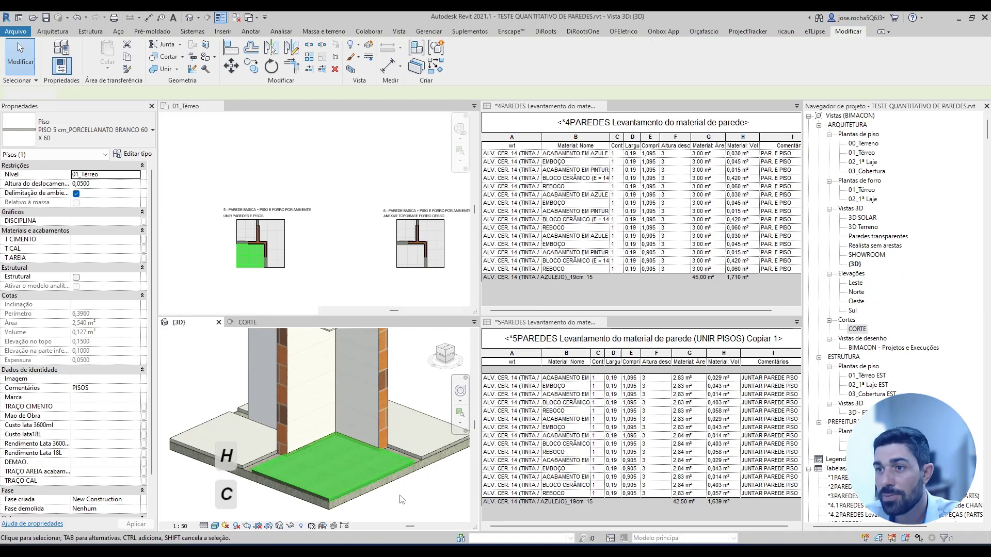
scroll(300, 454, up, 3)
scroll(304, 434, up, 1)
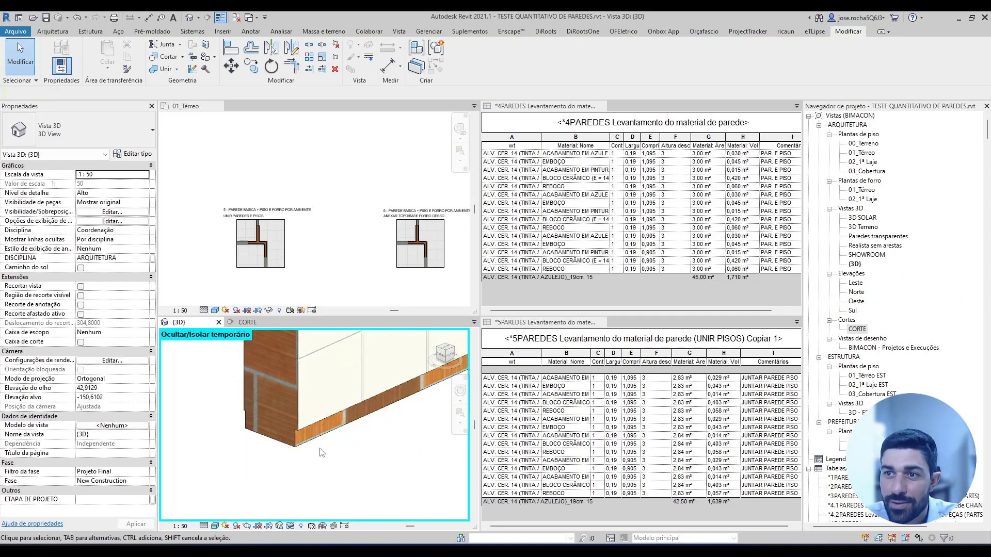
middle_drag(314, 452, 270, 472)
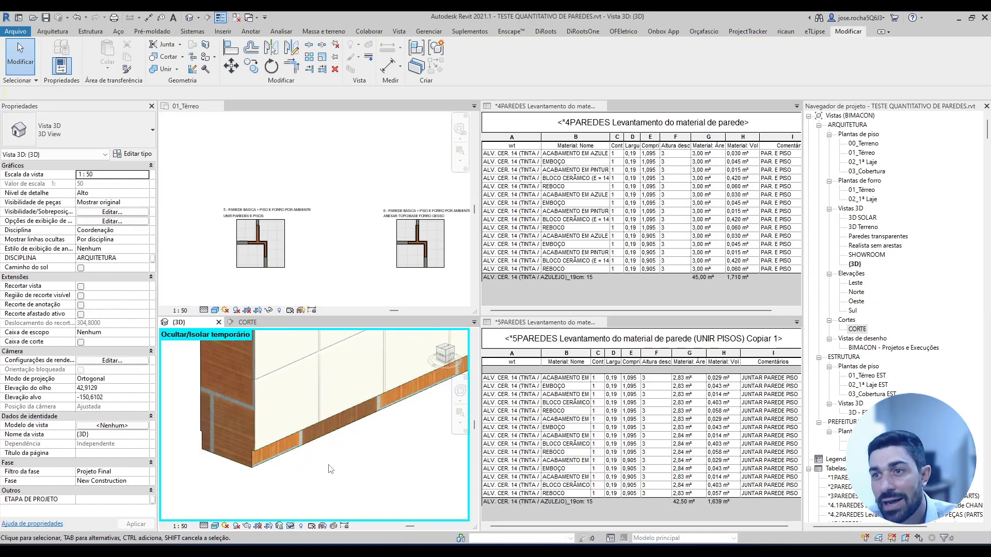
scroll(344, 398, down, 6)
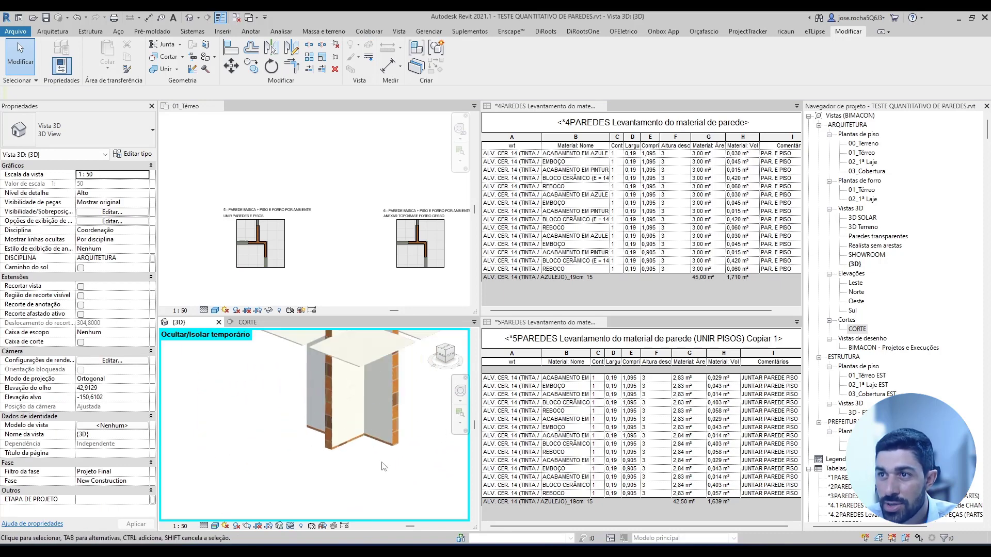
key(h)
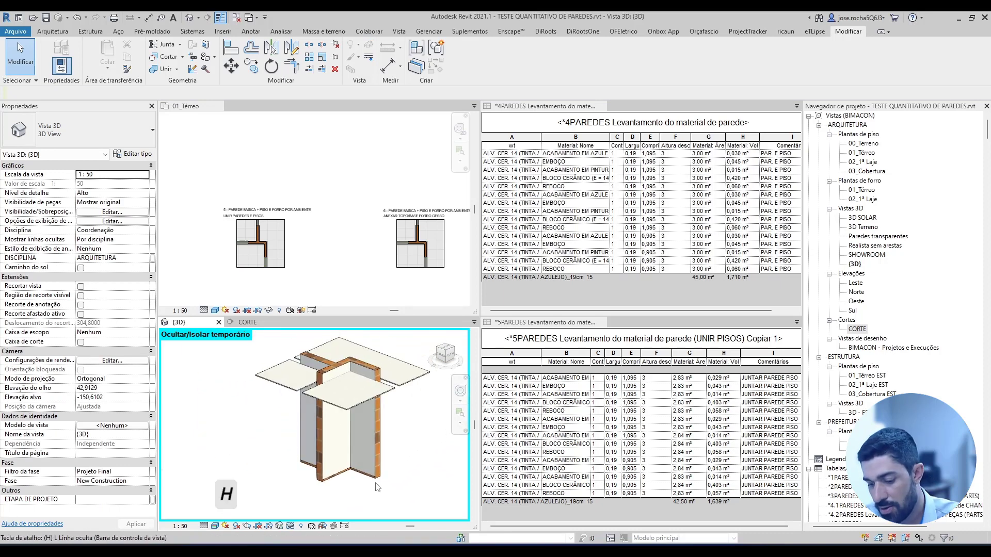
key(r)
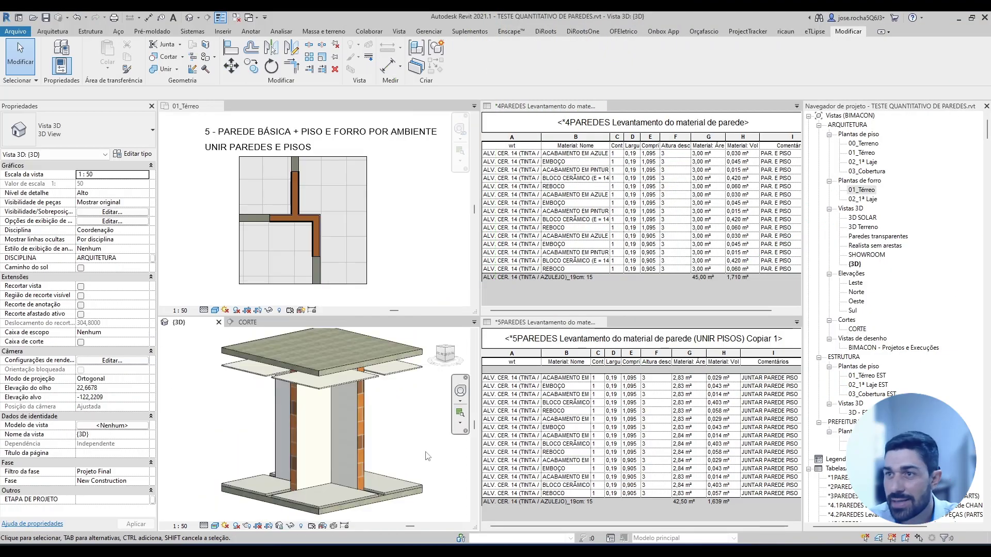
Examine in the 3D view how example 5's walls pass the ceilings and meet the upper slab
shift+middle_drag(406, 429, 312, 354)
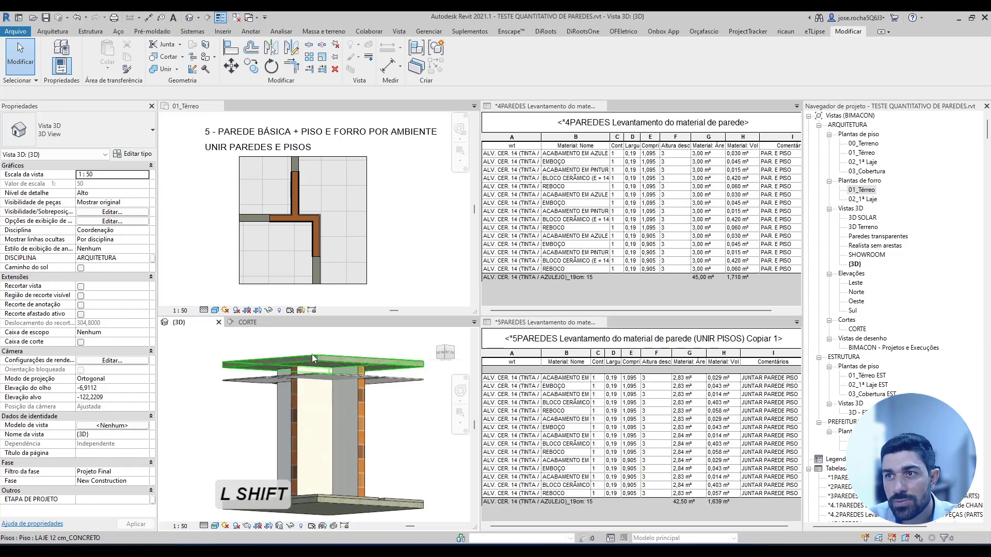
scroll(311, 354, up, 8)
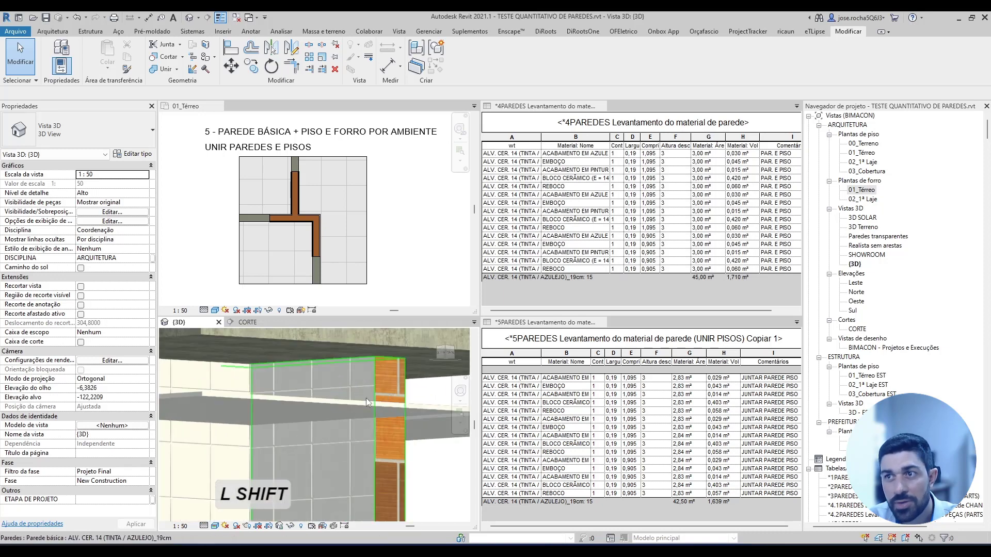
shift+middle_drag(366, 403, 362, 360)
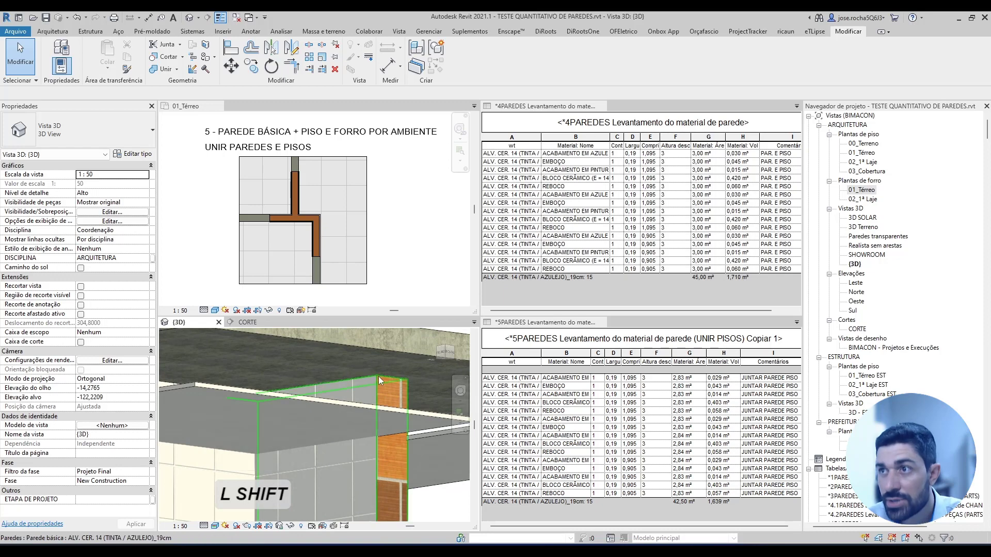
mouse_move(366, 402)
shift+middle_down()
mouse_move(382, 425)
mouse_move(360, 404)
mouse_move(361, 392)
mouse_move(374, 427)
mouse_move(367, 403)
shift+middle_up()
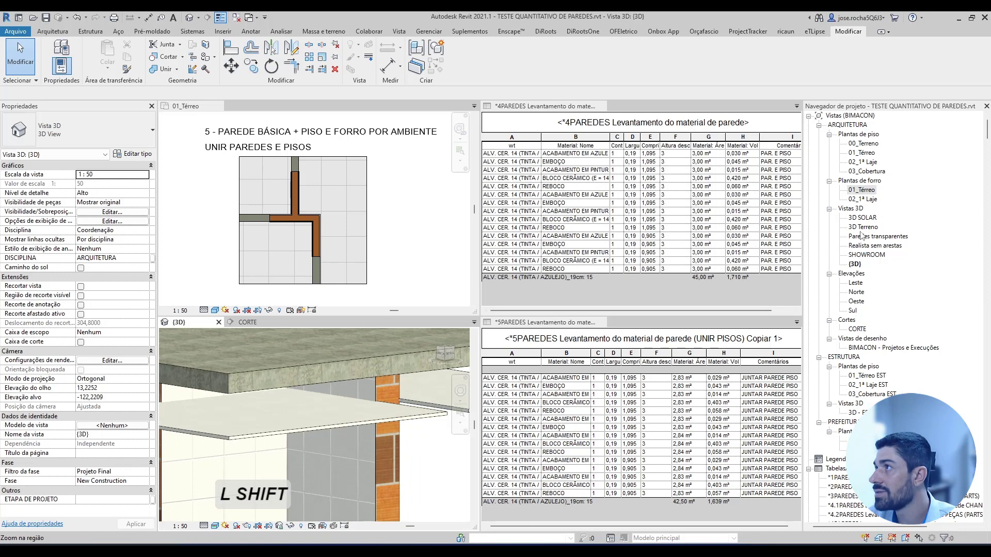
Open the 01_Térreo ceiling plan and inspect the boundary sketch of example 5's lower-left plaster ceiling along the horizontal wall
double_click(864, 189)
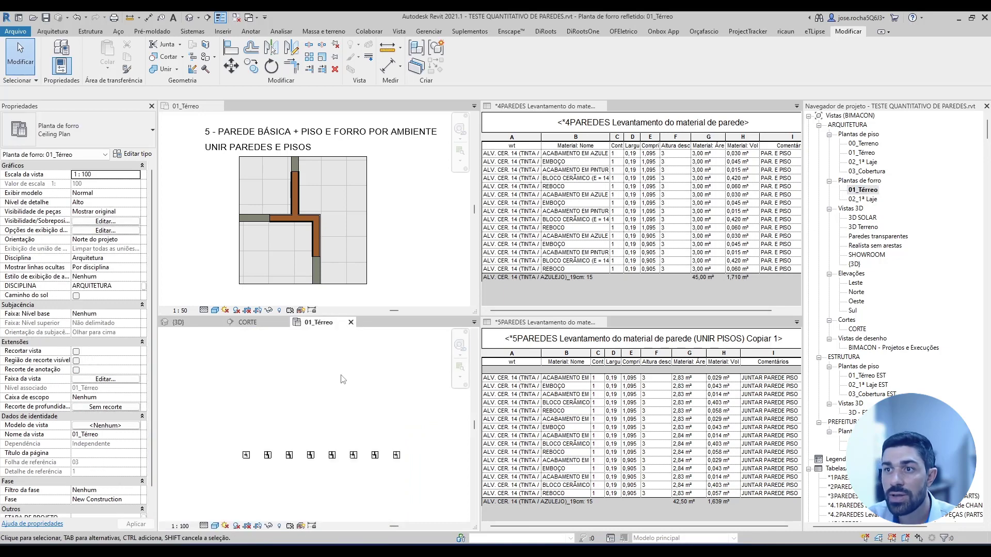
scroll(276, 461, up, 10)
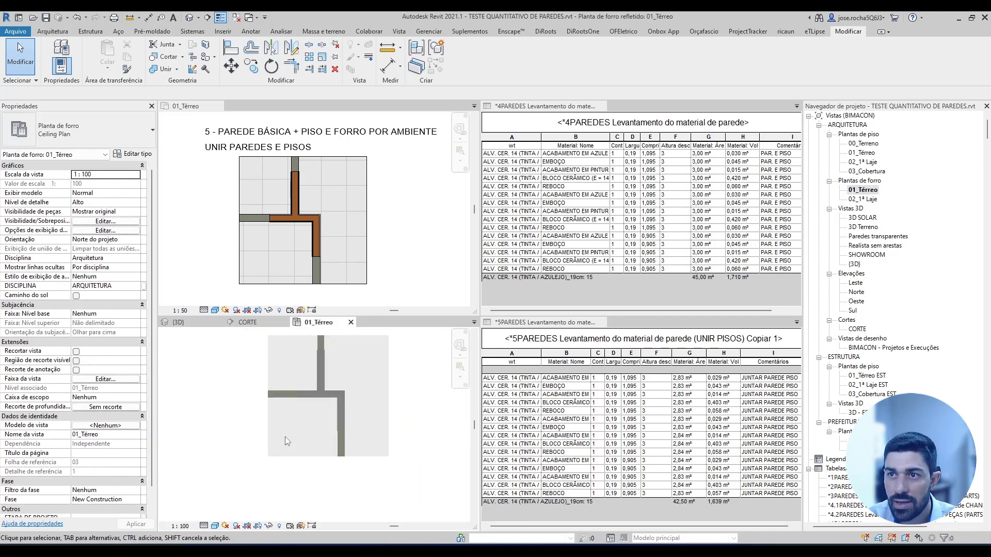
double_click(278, 393)
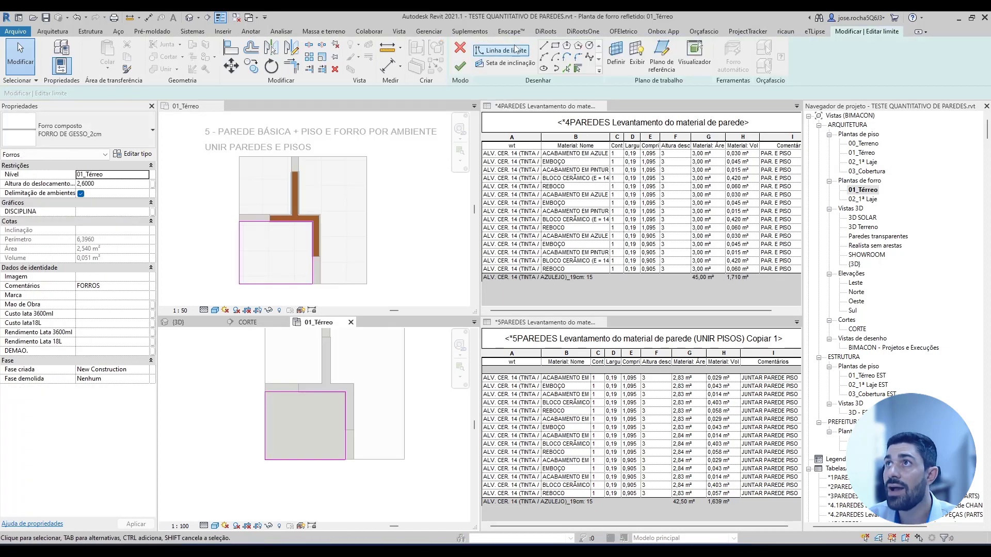
scroll(300, 395, up, 2)
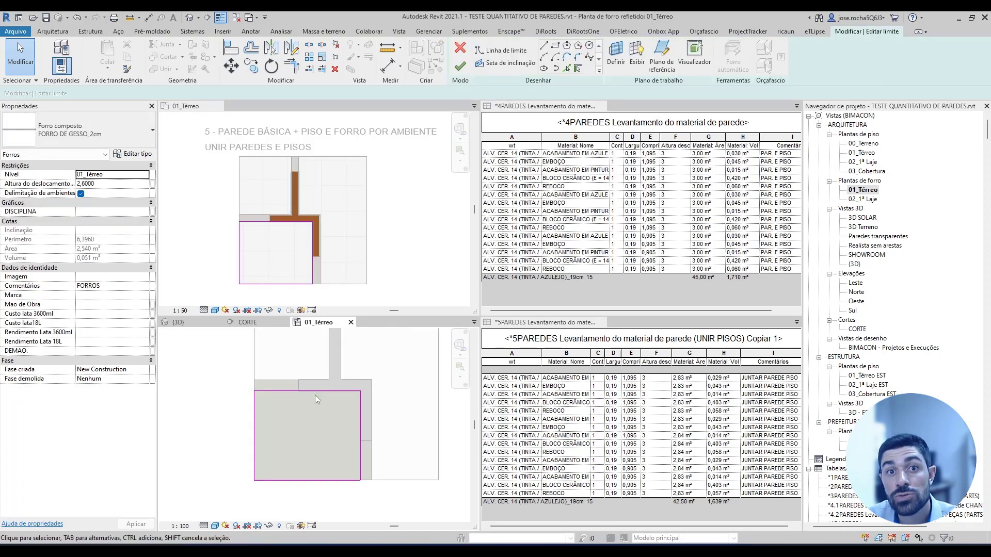
scroll(323, 393, up, 4)
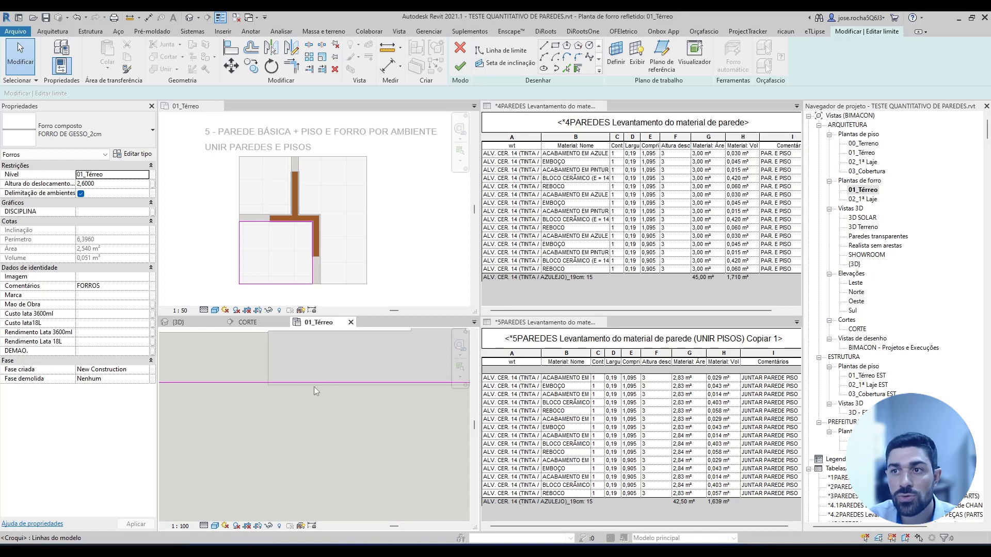
scroll(287, 408, down, 3)
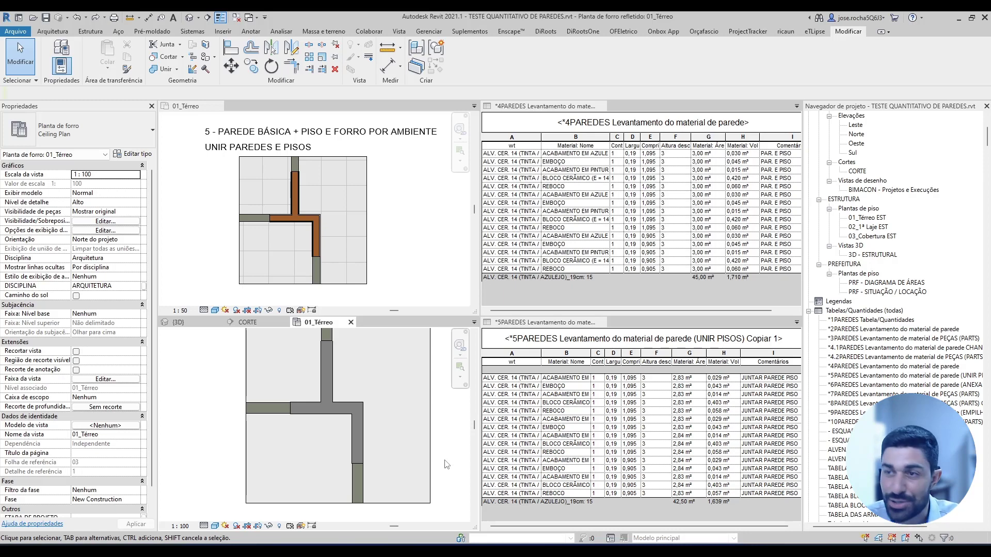
Select example 5's horizontal wall in the 3D view and examine where it meets the plaster ceiling below the slab
click(178, 322)
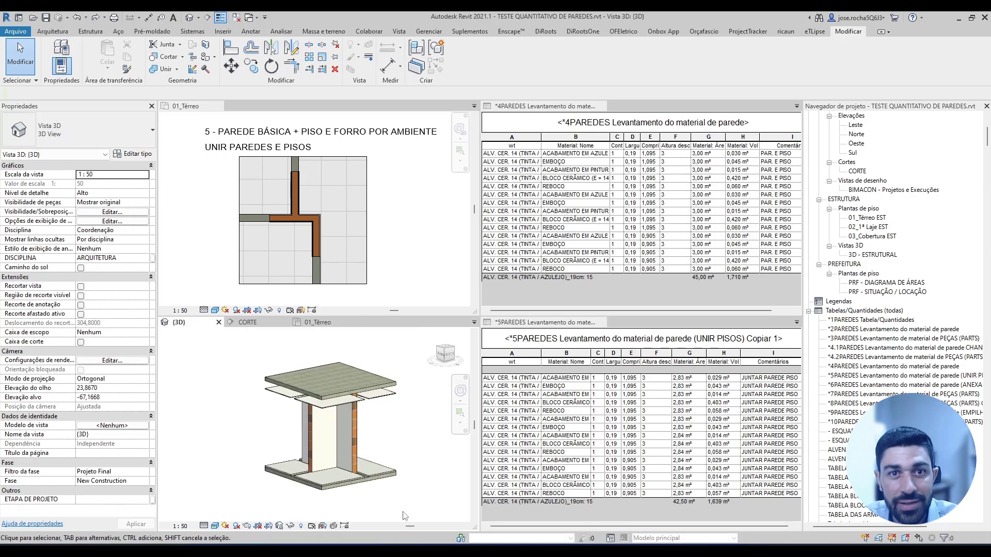
click(339, 441)
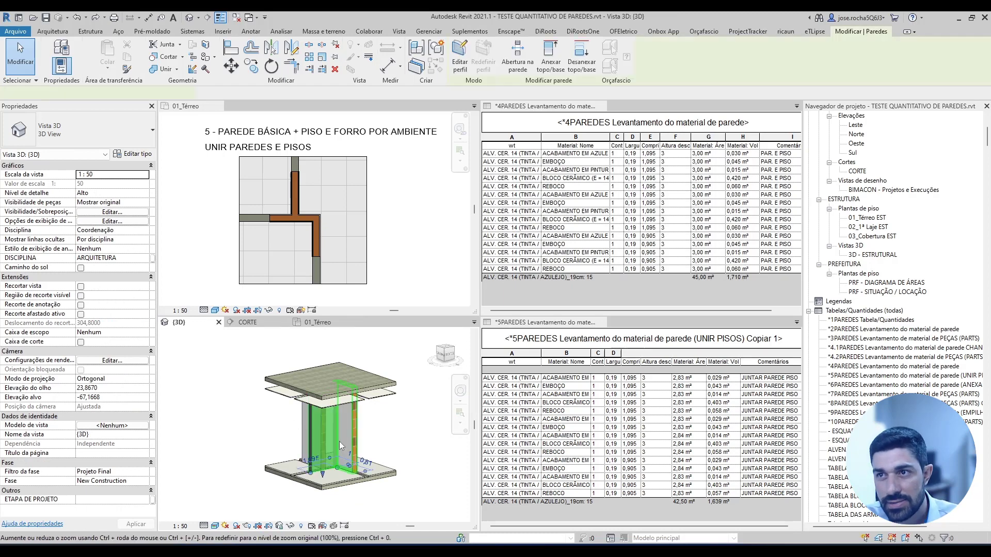
shift+middle_drag(342, 444, 345, 465)
scroll(335, 421, up, 4)
scroll(314, 424, up, 2)
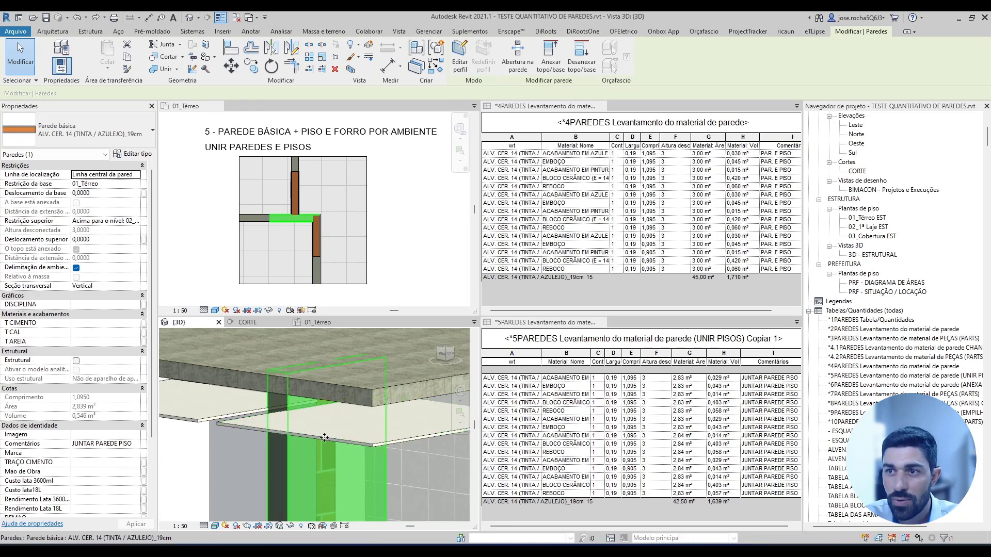
scroll(305, 417, up, 4)
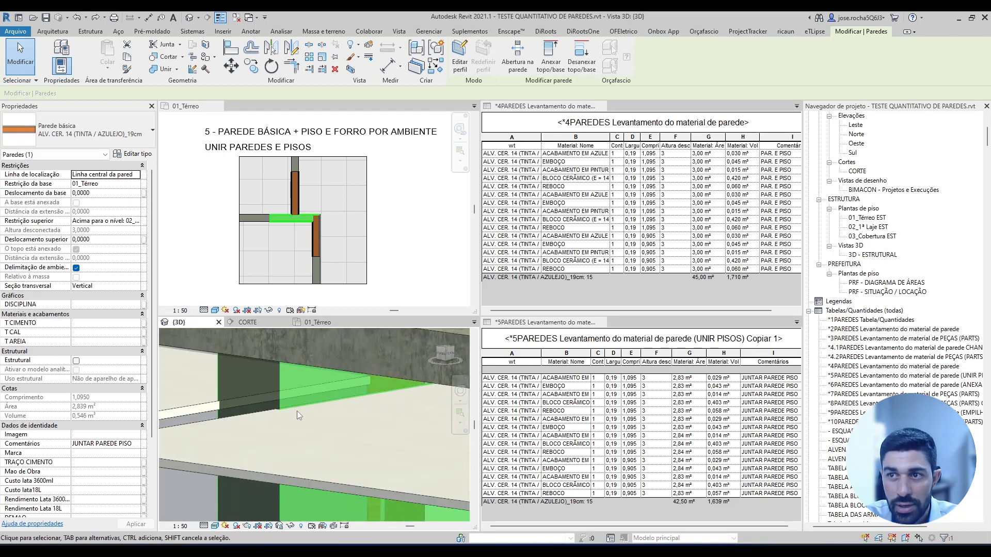
Attach the top of example 5's horizontal wall to the plaster ceiling below the slab
scroll(286, 410, up, 3)
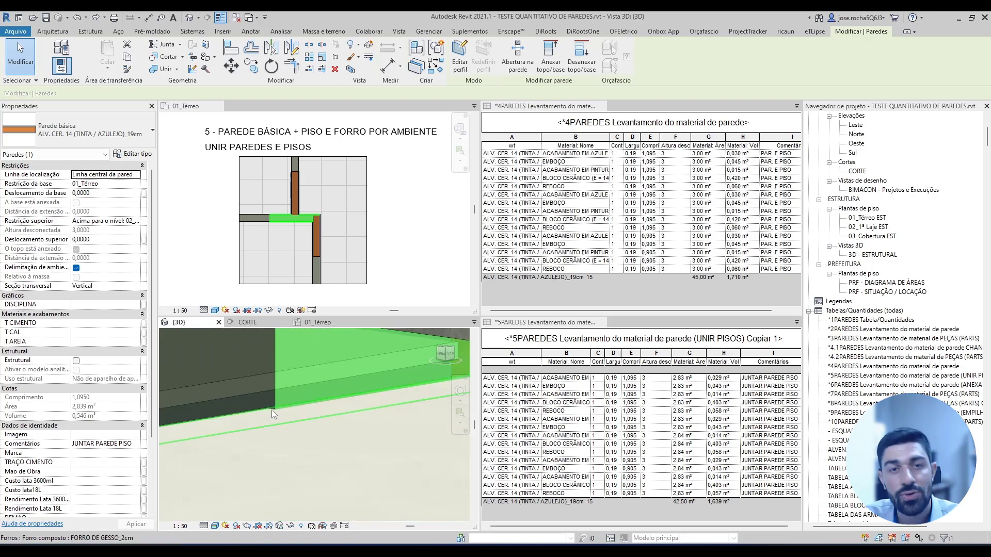
shift+middle_drag(270, 410, 339, 418)
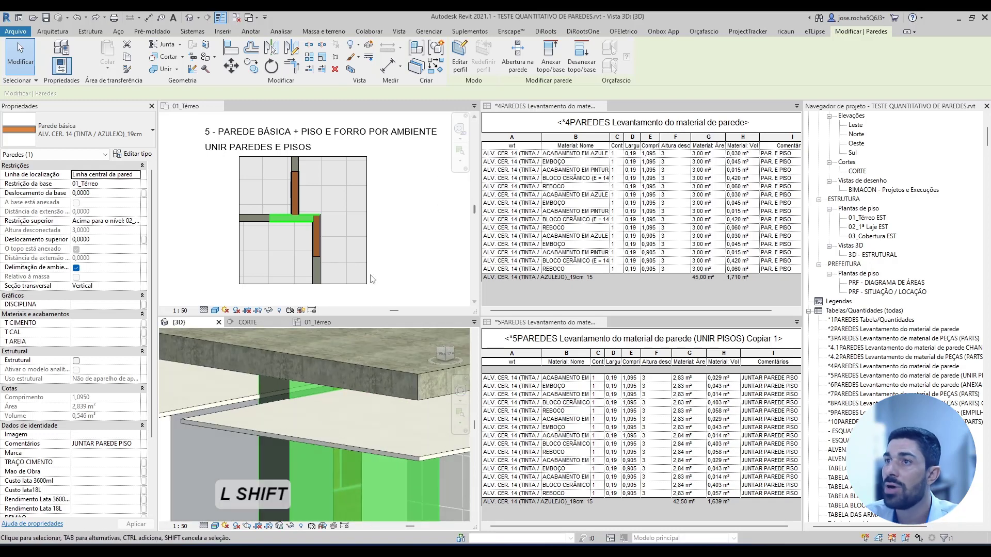
click(551, 54)
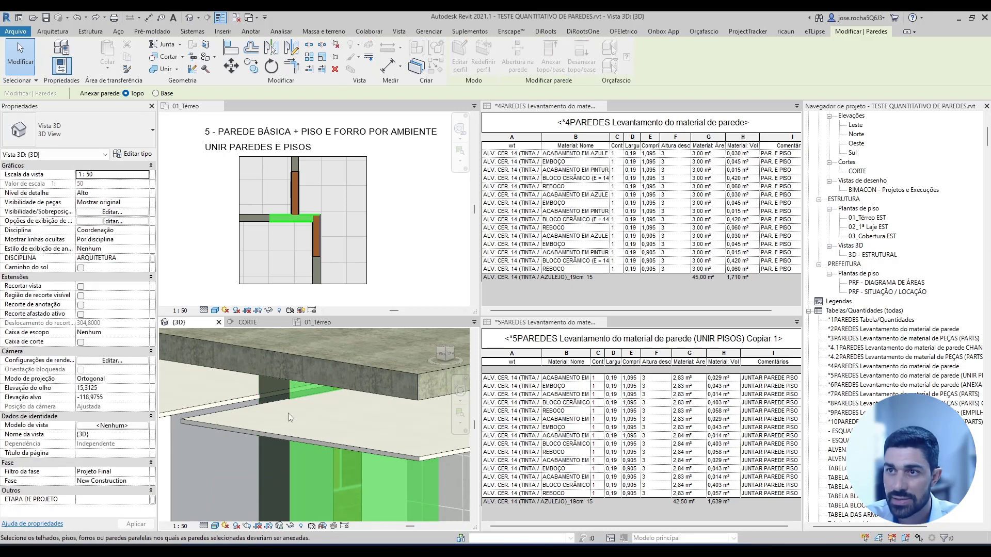
click(290, 438)
key(Escape)
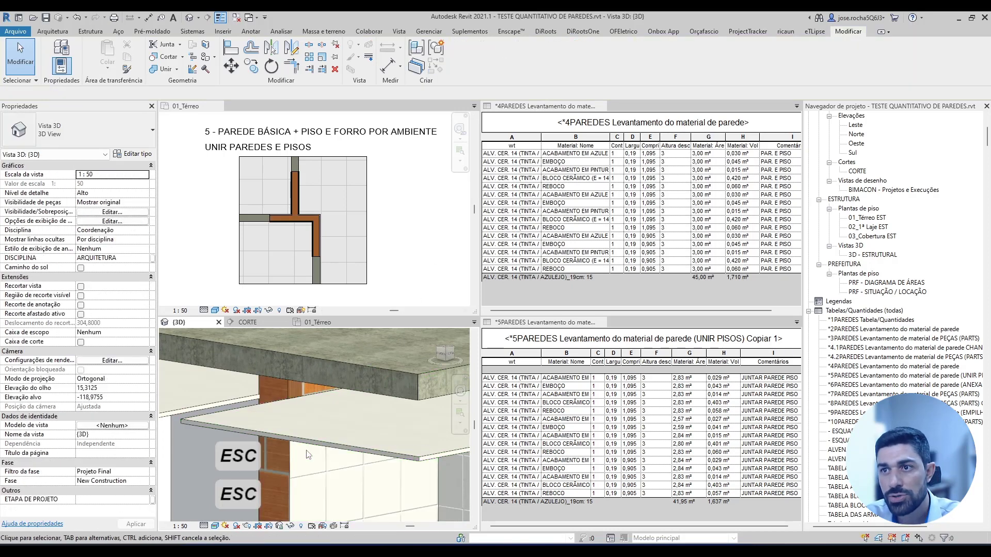
Try to attach the top of the same horizontal wall to the plaster ceiling on its other side
shift+middle_drag(364, 449, 380, 425)
scroll(314, 405, up, 3)
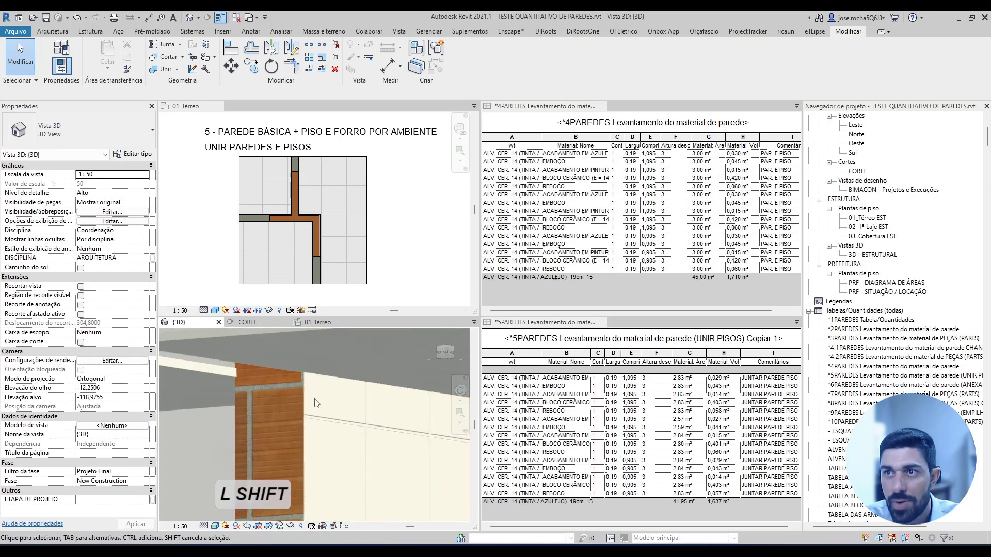
scroll(319, 409, down, 2)
shift+middle_drag(321, 411, 386, 404)
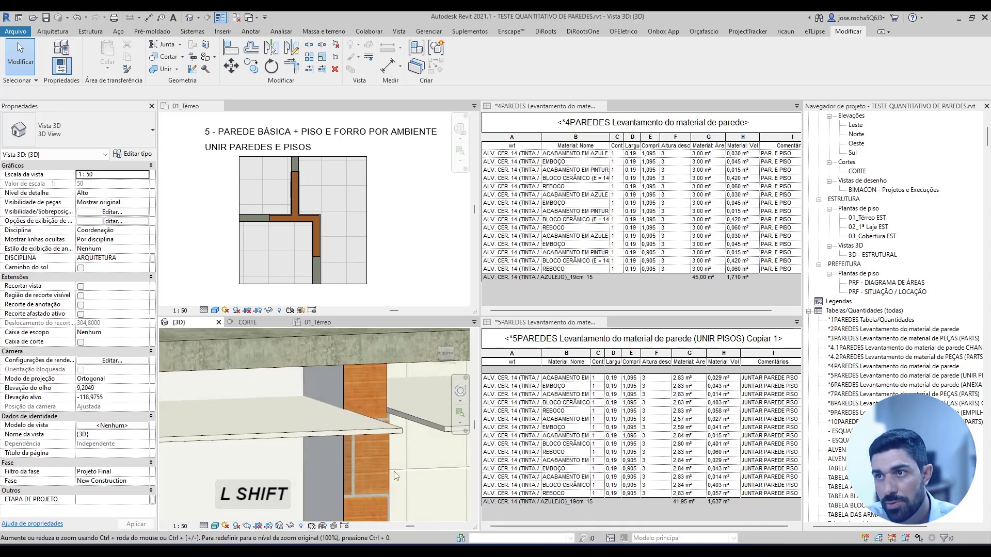
click(385, 400)
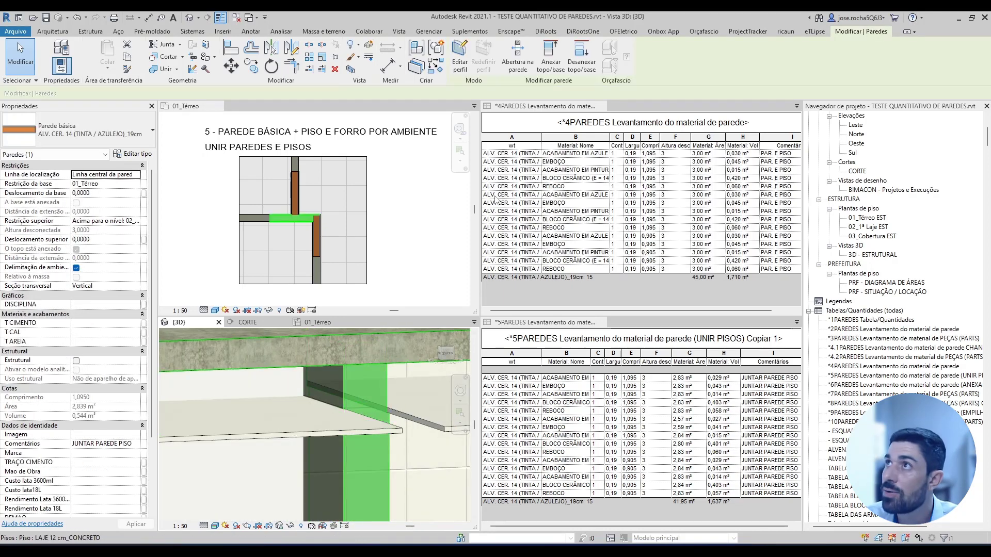
click(550, 57)
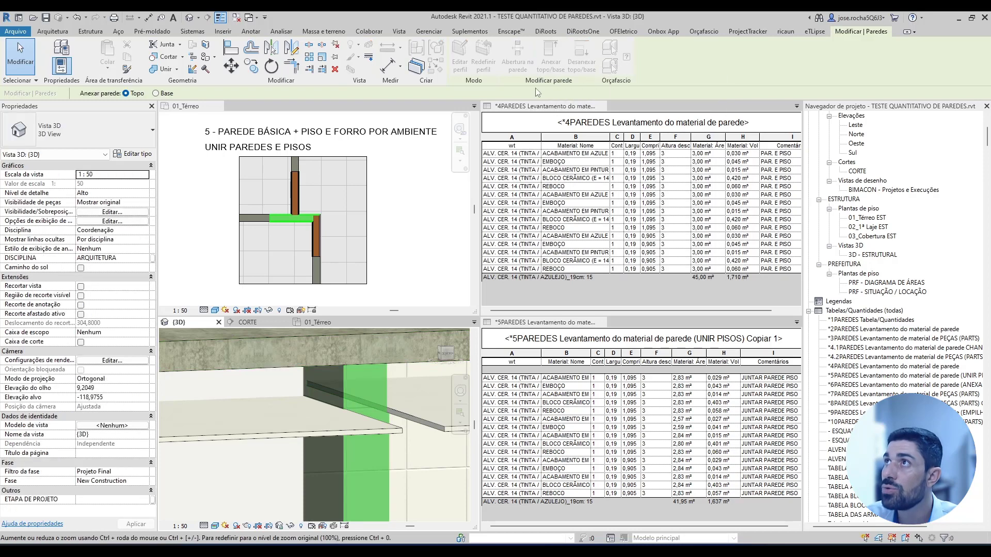
click(341, 432)
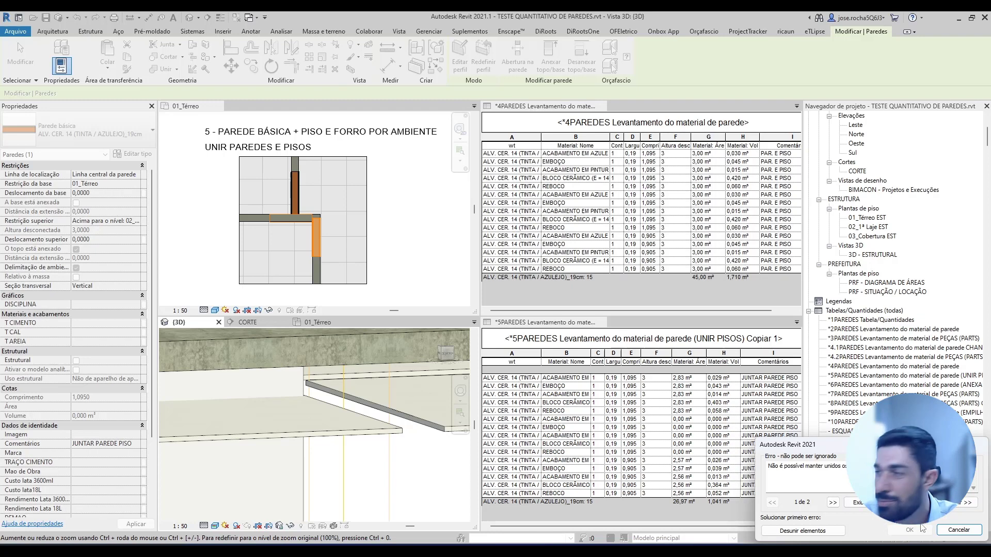
click(959, 530)
Select a plaster ceiling of example 5 and examine how the ceilings meet the walls in the 3D view
shift+middle_drag(281, 361, 424, 465)
click(315, 452)
shift+middle_drag(284, 413, 350, 455)
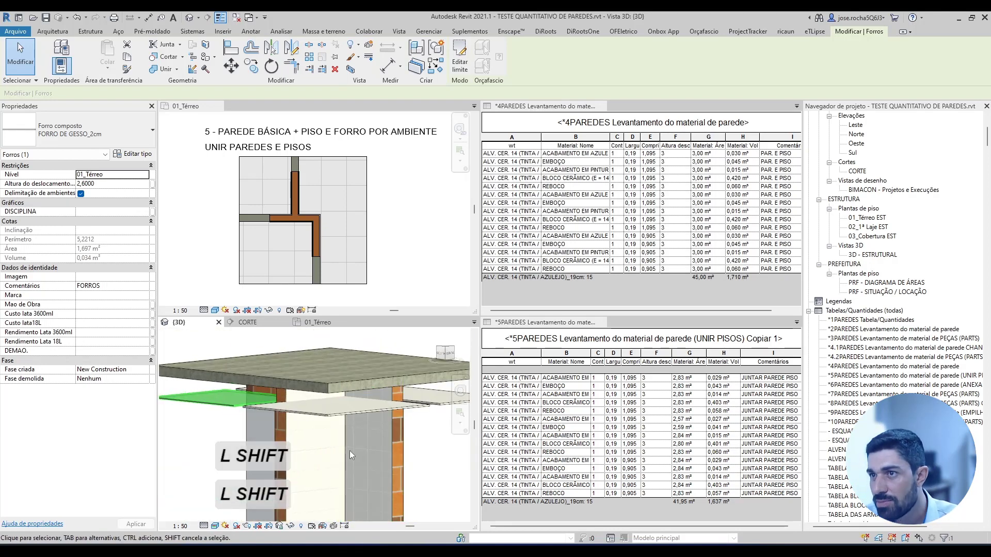
Open the *6PAREDES Levantamento do material de parede (ANEXAR FORRO) schedule in the same tab group as the *4PAREDES schedule
click(665, 333)
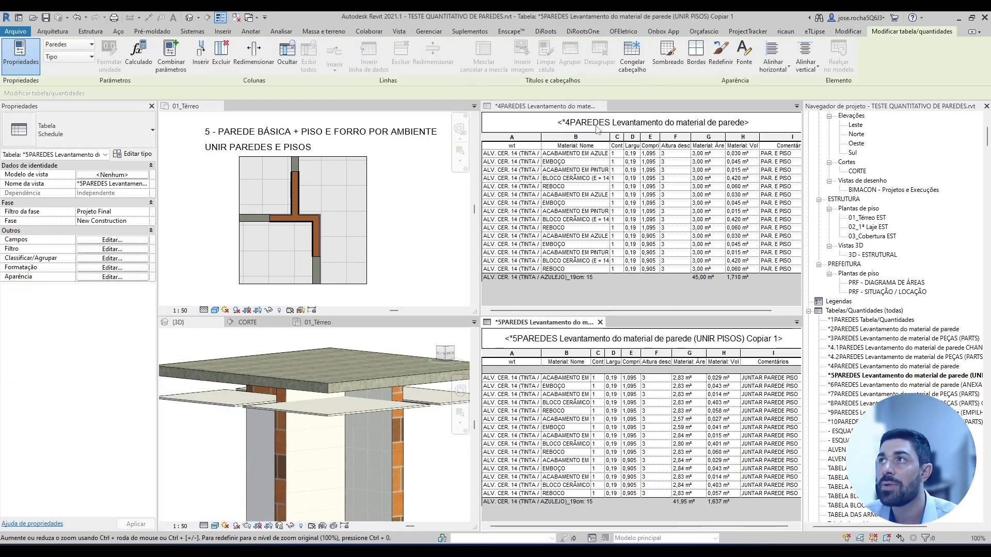
click(626, 108)
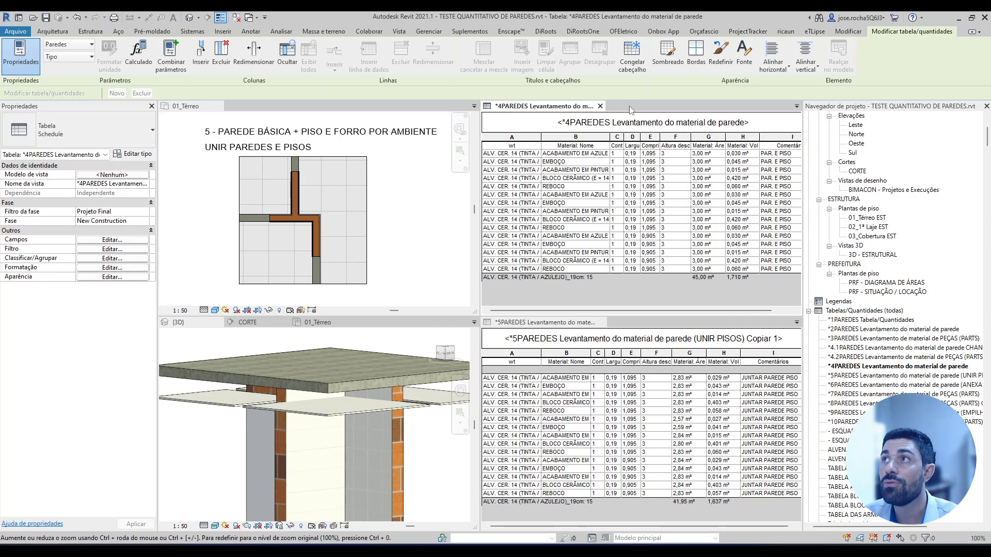
double_click(878, 387)
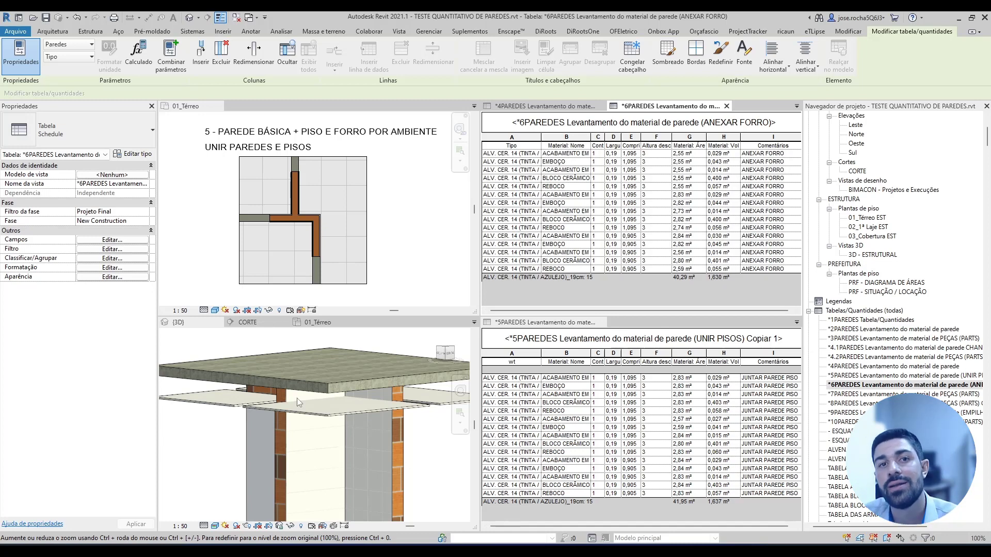
Create parts from the three walls of the example with room-by-room ceilings under the slab in the 3D view
click(425, 440)
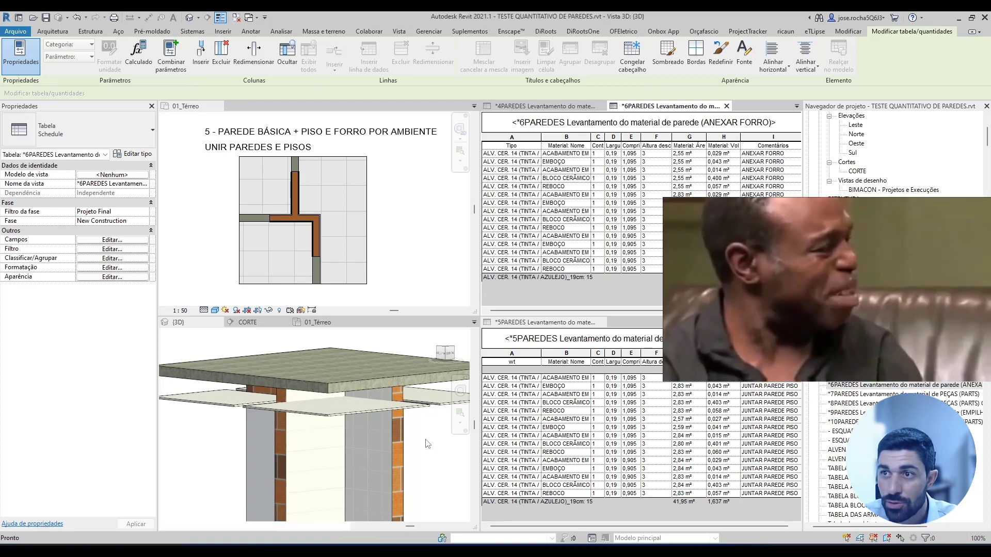
scroll(289, 460, down, 2)
shift+middle_drag(351, 481, 321, 474)
scroll(249, 433, down, 1)
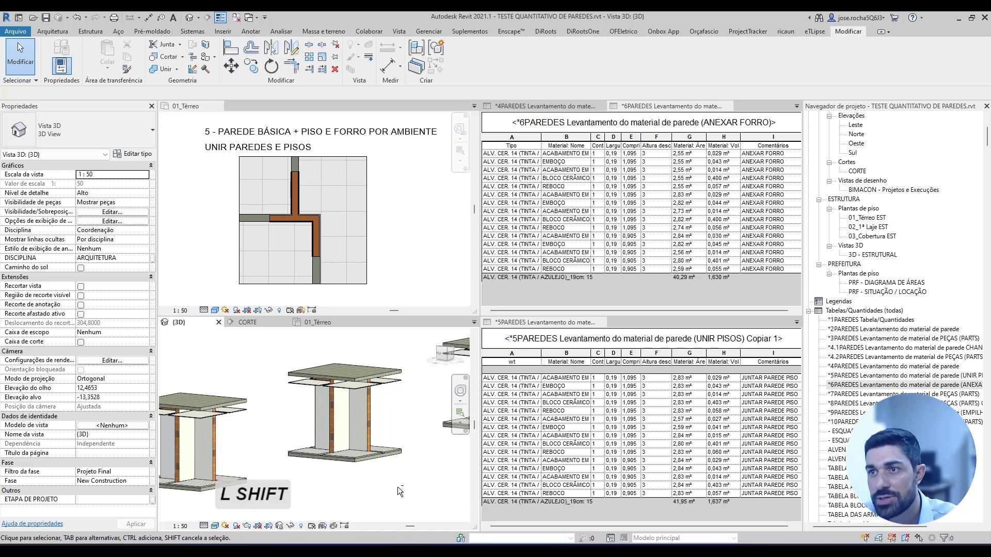
shift+middle_drag(398, 487, 402, 489)
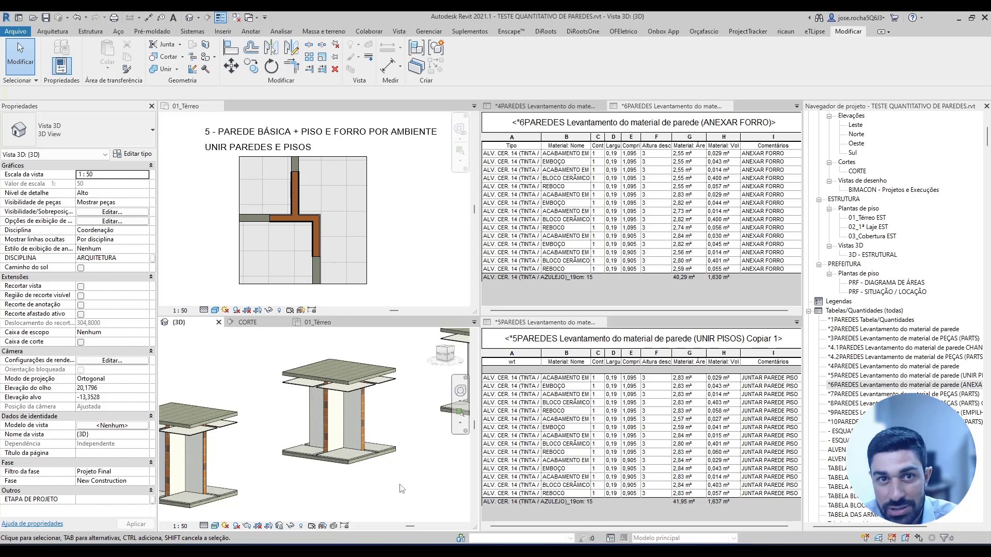
shift+middle_drag(323, 398, 388, 425)
scroll(369, 407, up, 3)
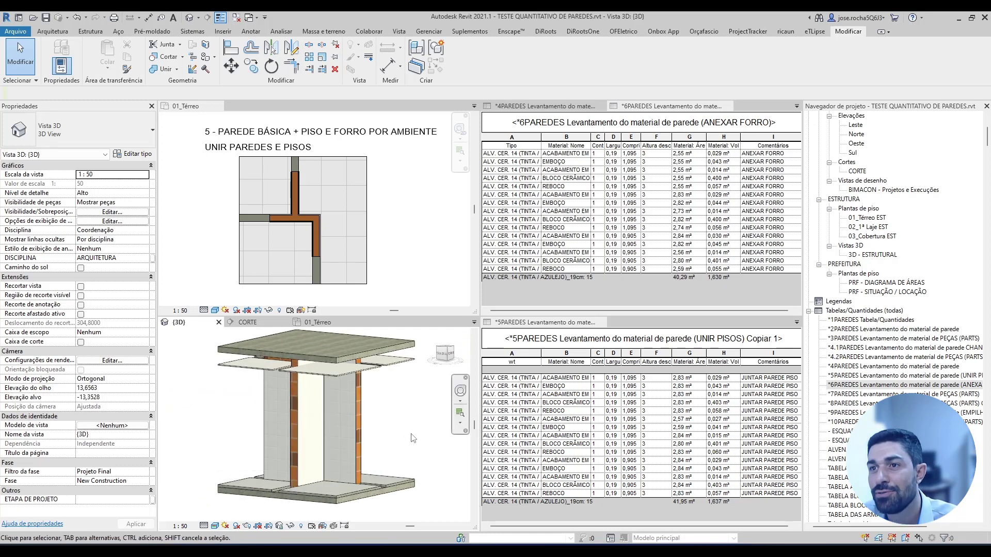
drag(411, 434, 239, 406)
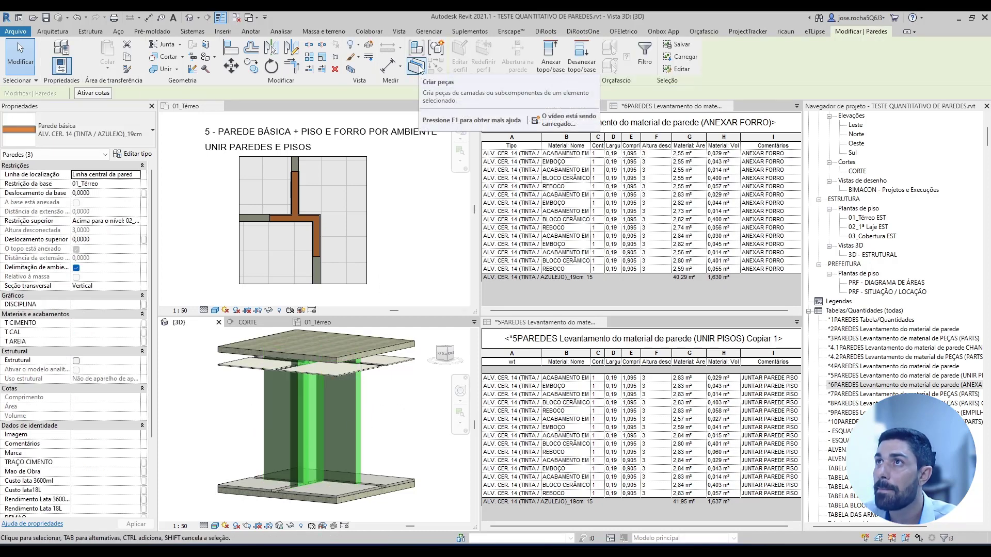
click(419, 68)
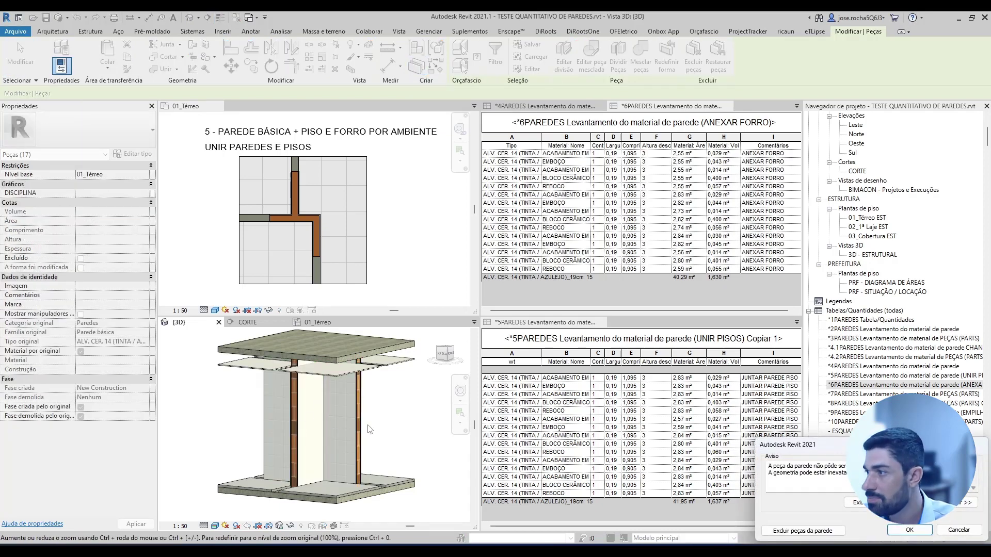
click(909, 530)
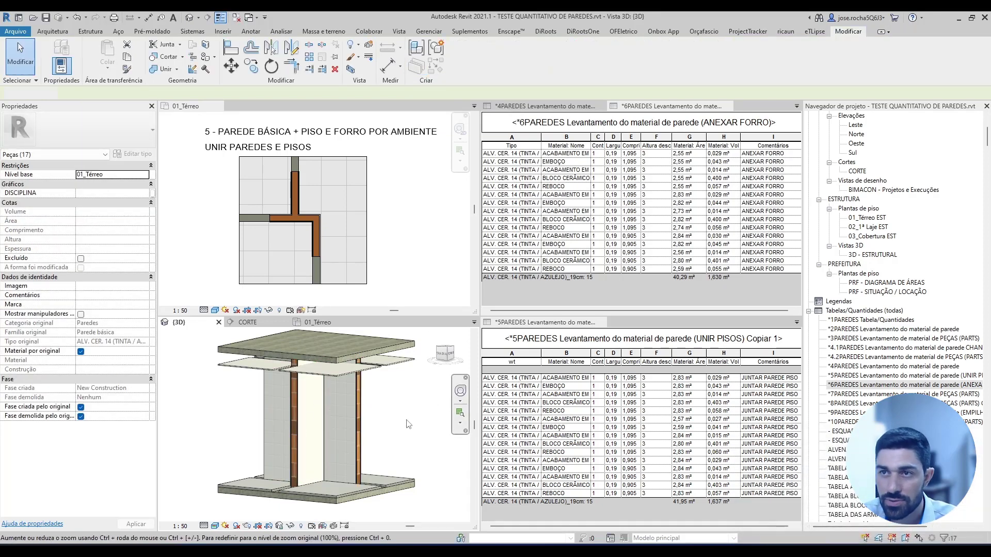
key(Escape)
Examine how the EMBOÇO and tile finish parts meet the plaster ceiling, selecting each part to check its dimensions
shift+middle_drag(361, 423, 334, 407)
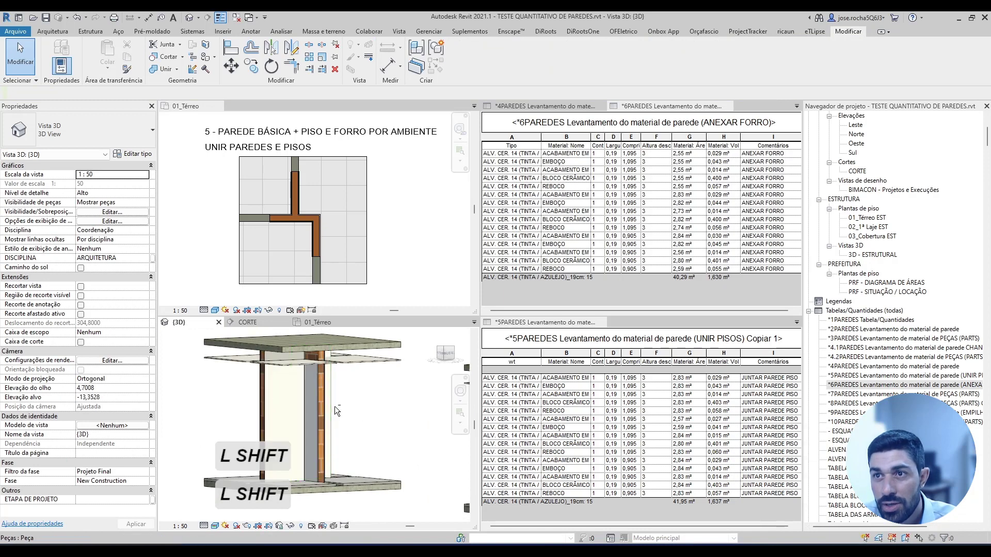
scroll(276, 354, up, 4)
shift+middle_drag(274, 354, 280, 407)
click(276, 401)
shift+middle_drag(356, 460, 333, 458)
key(Escape)
shift+middle_drag(330, 420, 302, 376)
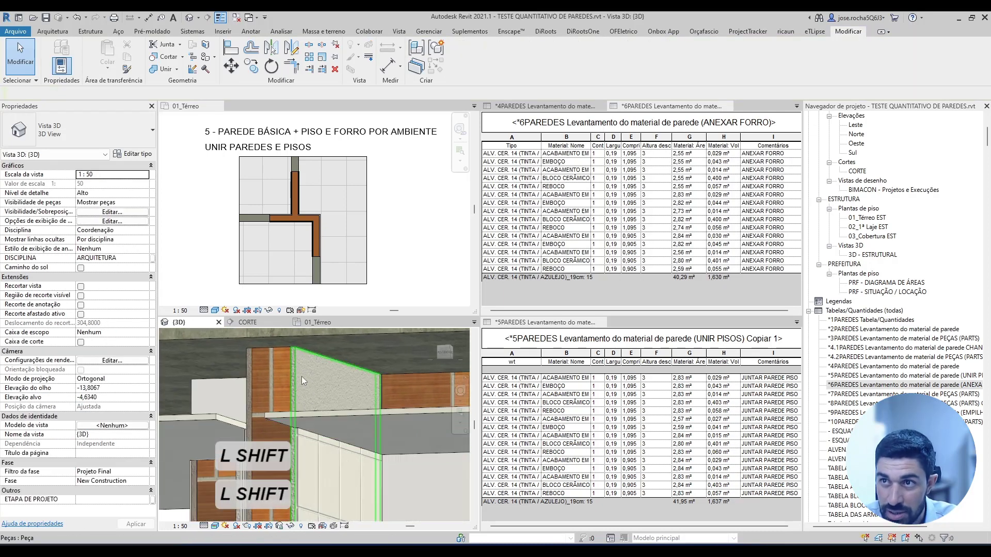
click(314, 352)
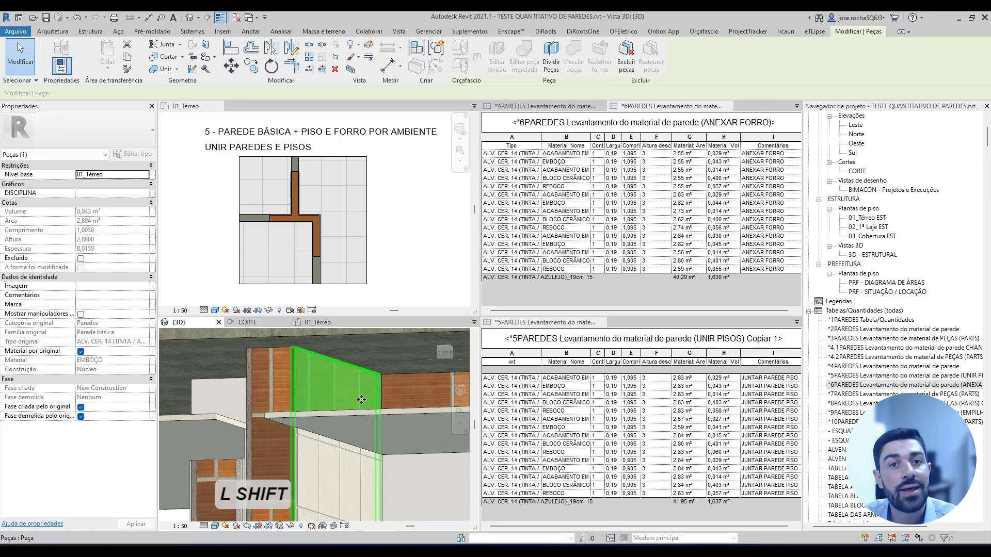
click(333, 455)
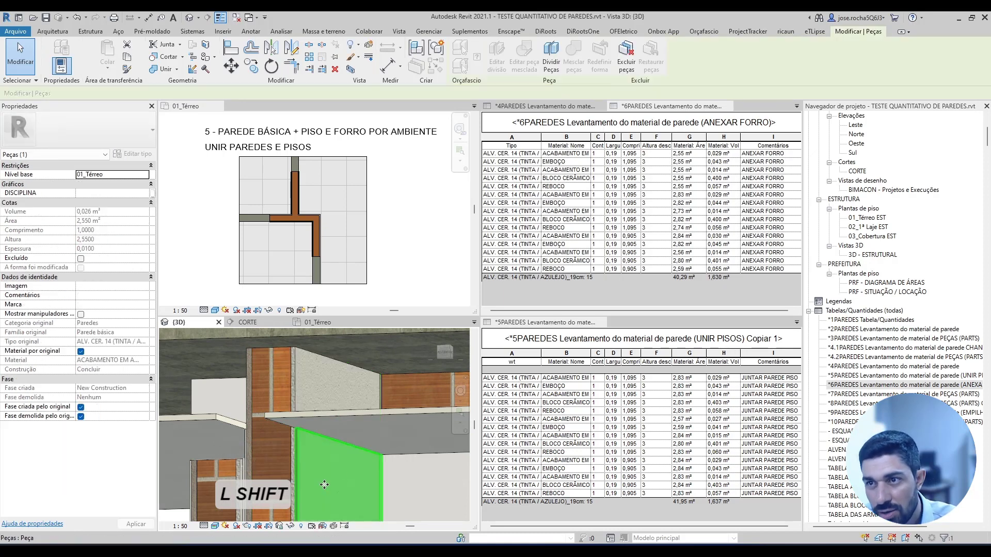
shift+middle_drag(330, 492, 351, 486)
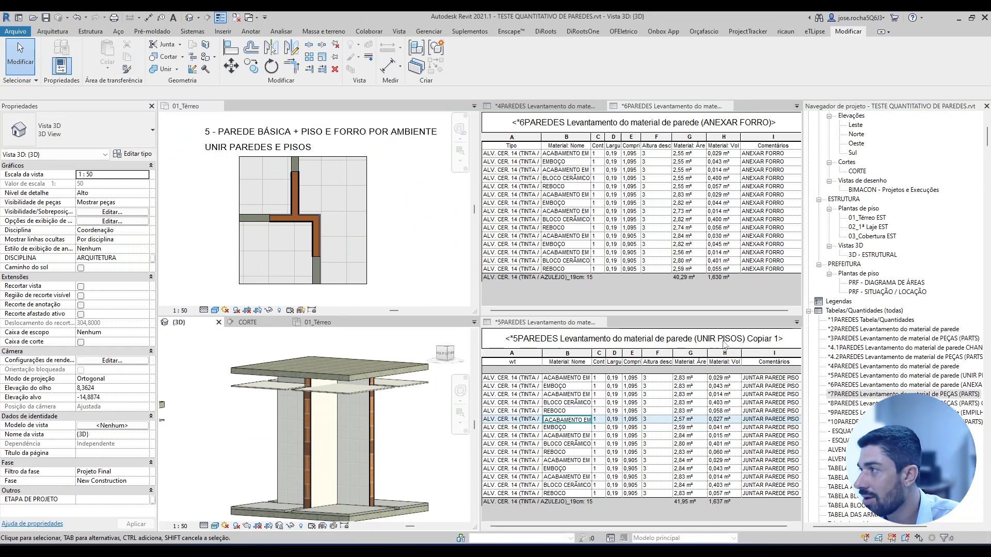
Open the *7PAREDES Levantamento de material de PEÇAS (PARTS) schedule and move it into the *5PAREDES schedule's tab group
double_click(958, 395)
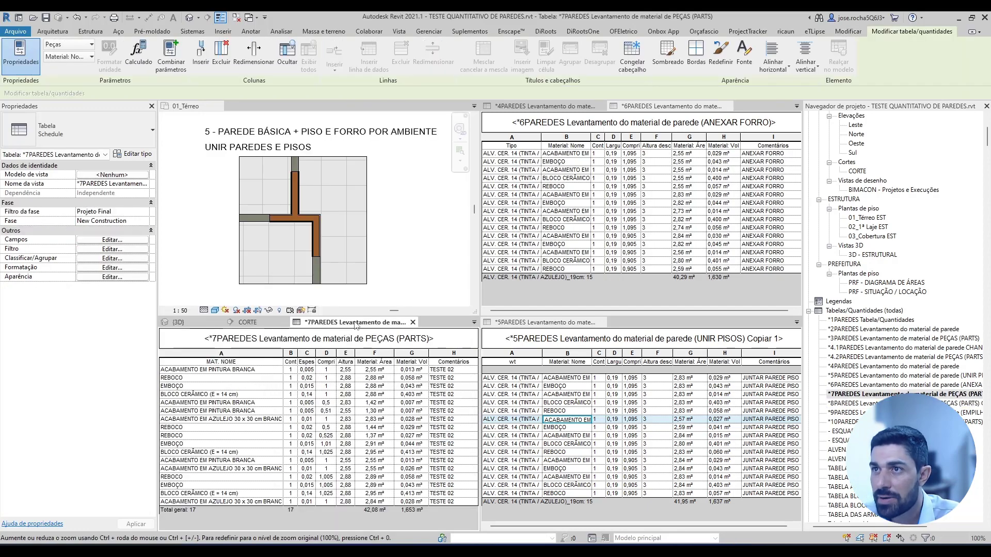
drag(356, 325, 641, 322)
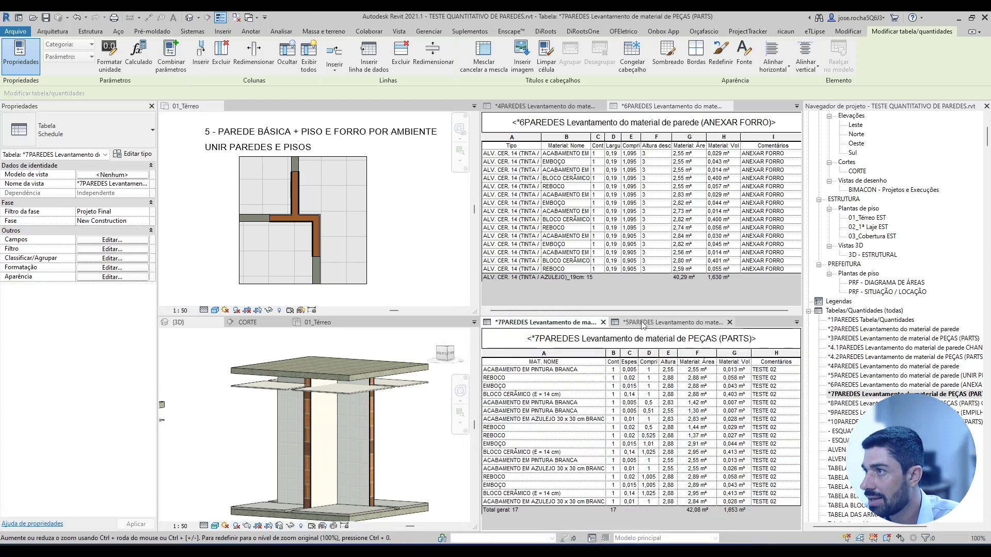
click(397, 430)
Inspect the wall parts around the plaster ceiling in 3D, comparing the EMBOÇO part with the tile finish part
shift+middle_drag(396, 439, 404, 447)
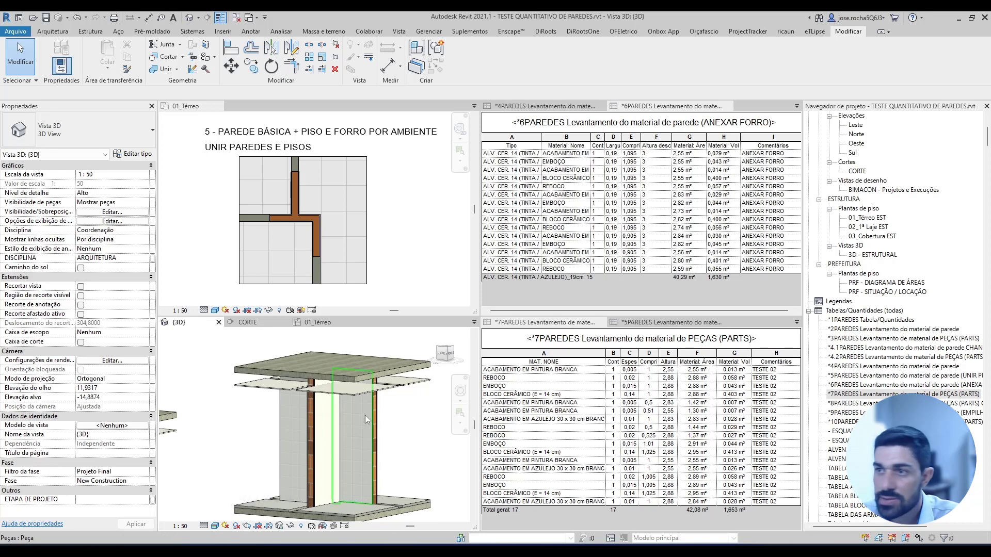
shift+middle_drag(362, 423, 413, 440)
scroll(284, 371, up, 3)
click(294, 385)
scroll(326, 372, up, 3)
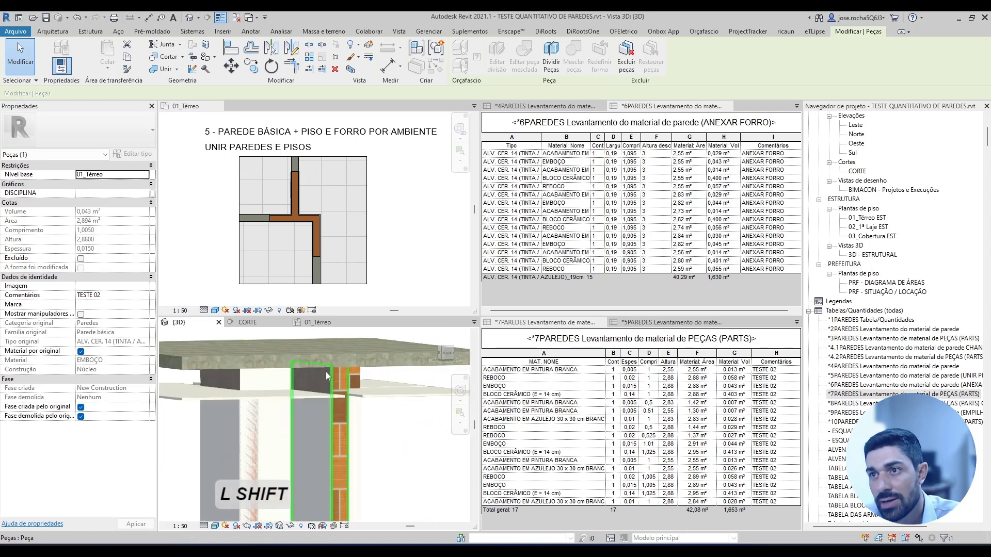
shift+middle_drag(277, 410, 317, 442)
click(303, 406)
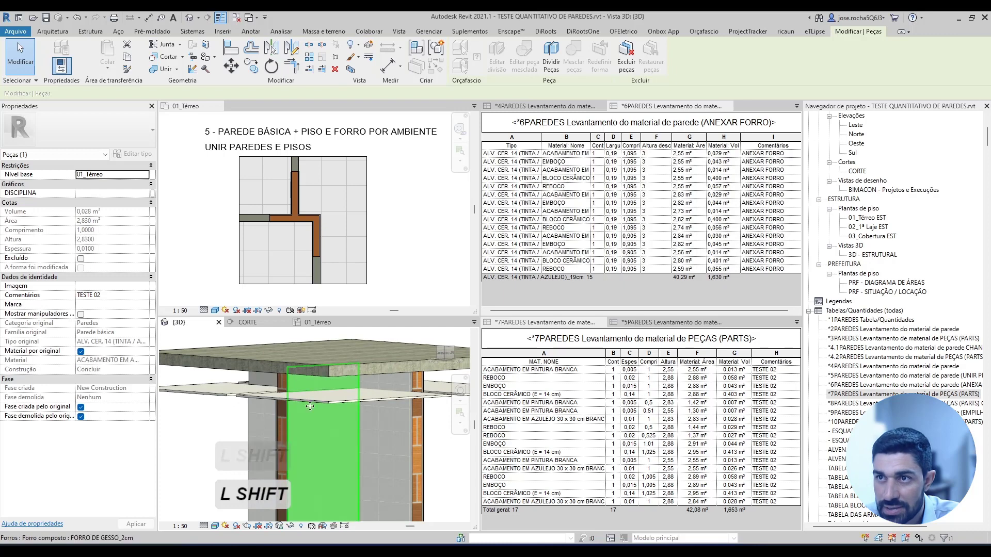
shift+middle_drag(320, 408, 355, 438)
scroll(332, 408, up, 2)
key(Escape)
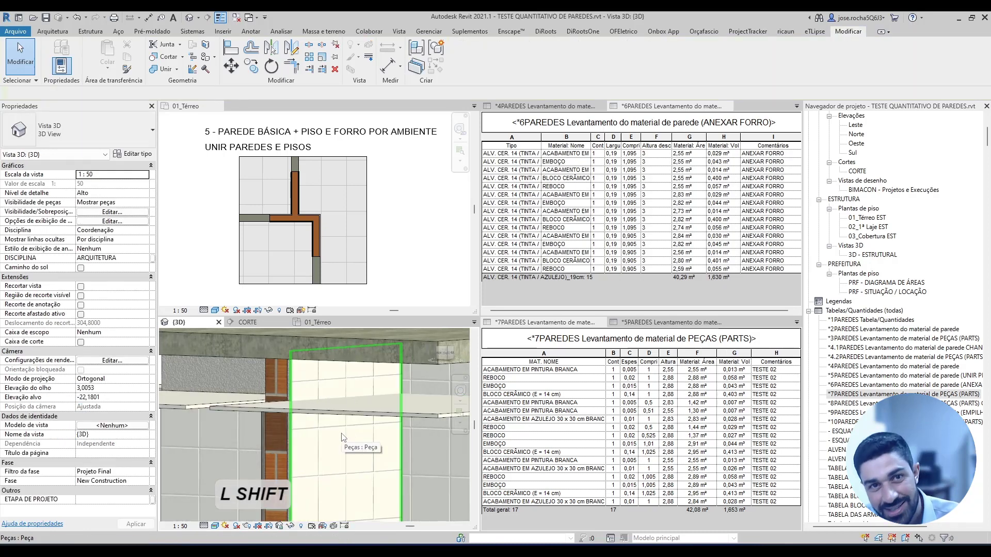
Show the shape handles of the tile finish part and lower its top to the plaster ceiling, about 2.57 m high
click(345, 430)
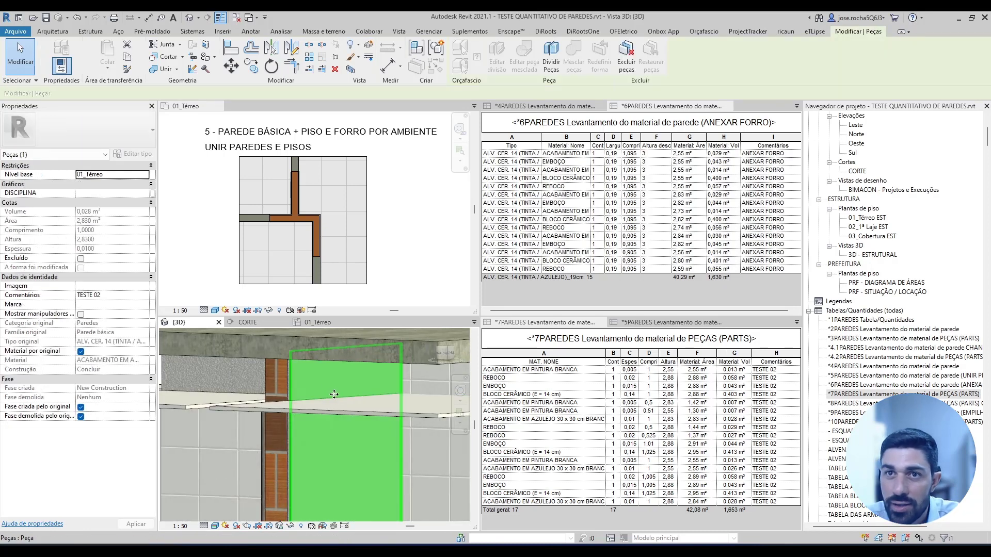
click(81, 314)
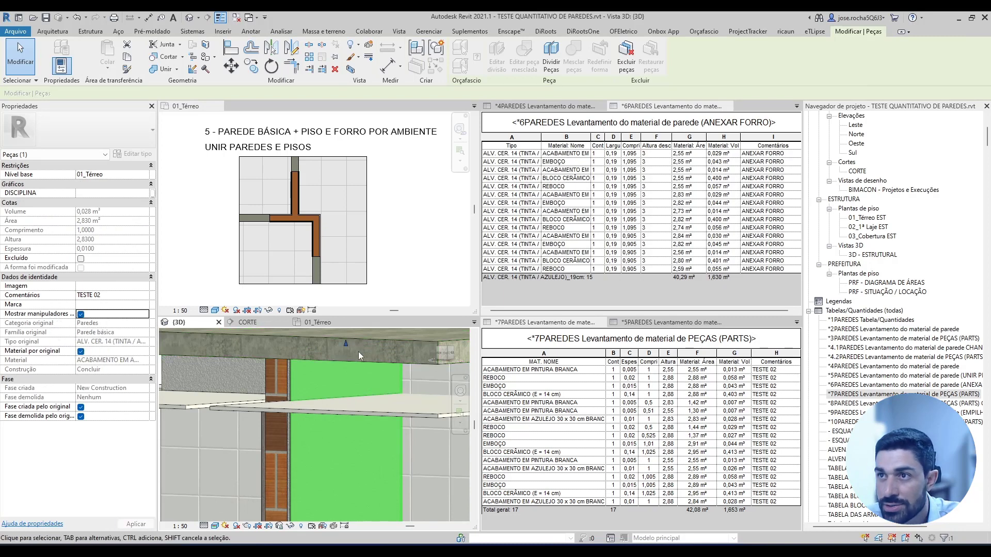
drag(345, 345, 355, 399)
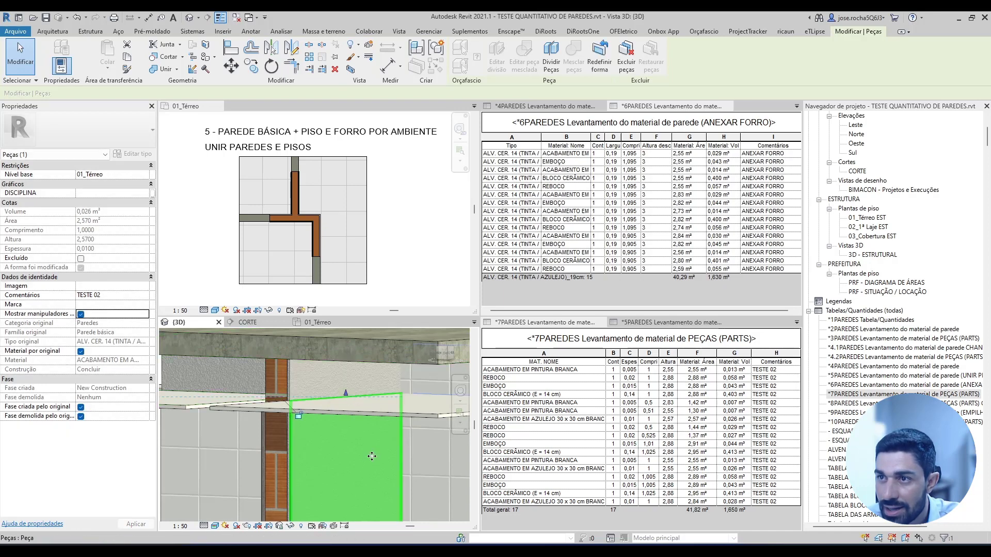
Fine-tune the tile finish part's top down to the ceiling's underside and check the totals in the *7PAREDES parts schedule
shift+middle_drag(356, 399, 346, 394)
scroll(346, 395, up, 3)
drag(347, 398, 346, 406)
click(694, 526)
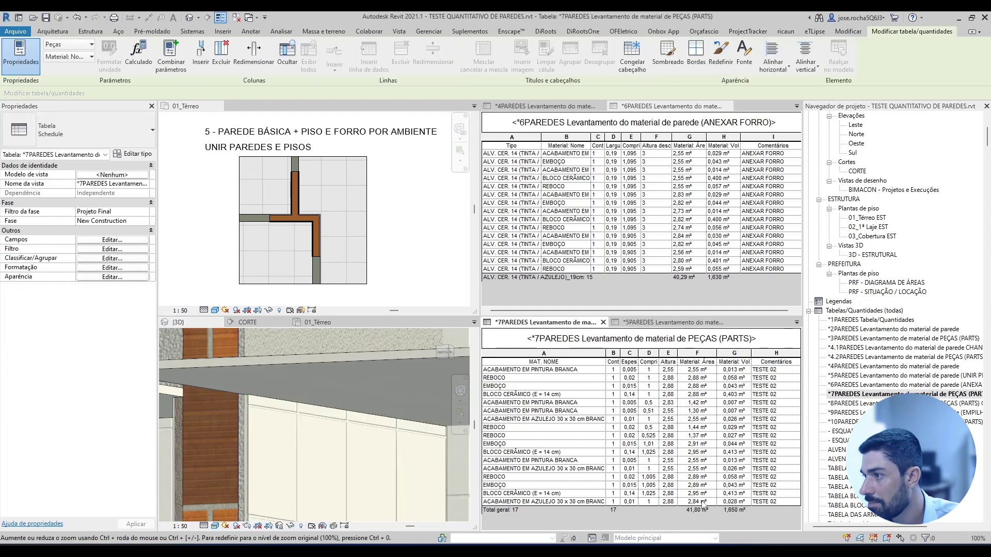
Select the tile finish part and examine in 3D how it ends beneath the plaster ceiling and slab
click(307, 422)
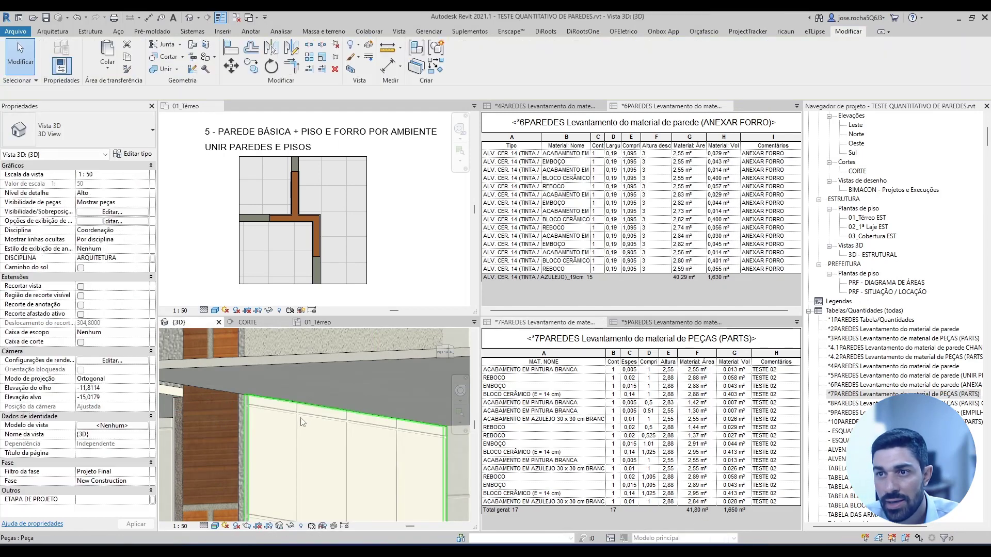
click(289, 418)
scroll(293, 384, down, 3)
shift+middle_drag(293, 384, 715, 516)
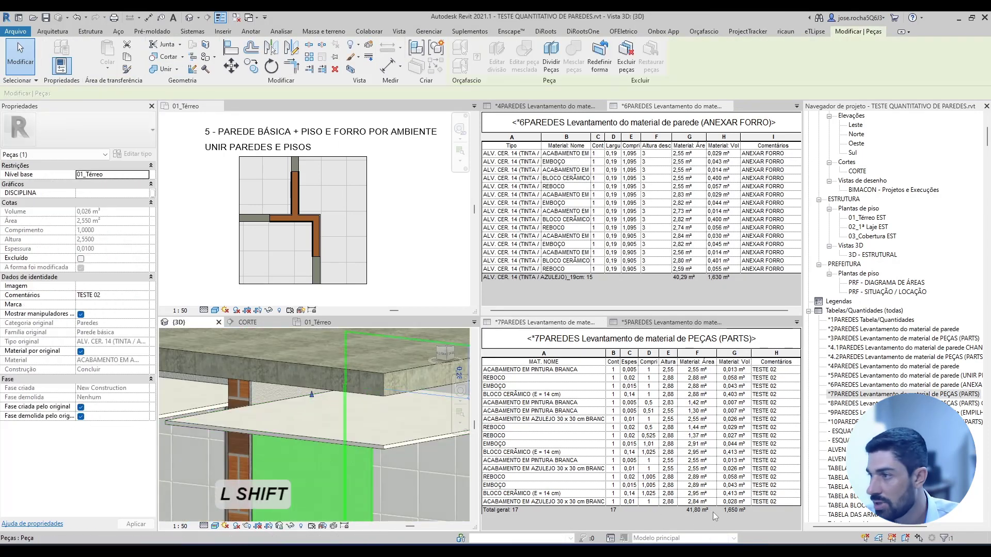
shift+middle_drag(324, 419, 365, 466)
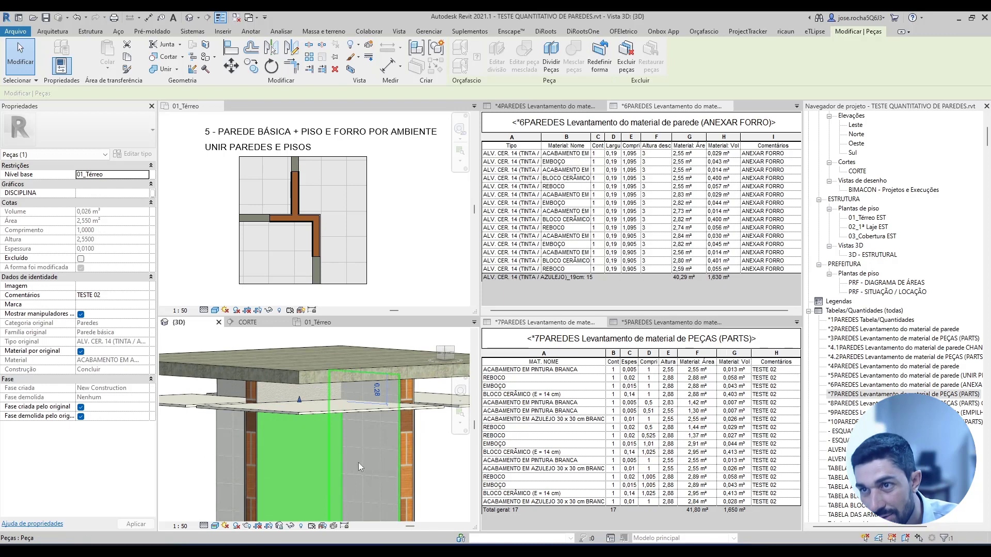
mouse_move(358, 462)
shift+middle_down()
mouse_move(349, 441)
mouse_move(370, 466)
mouse_move(330, 452)
mouse_move(339, 462)
shift+middle_up()
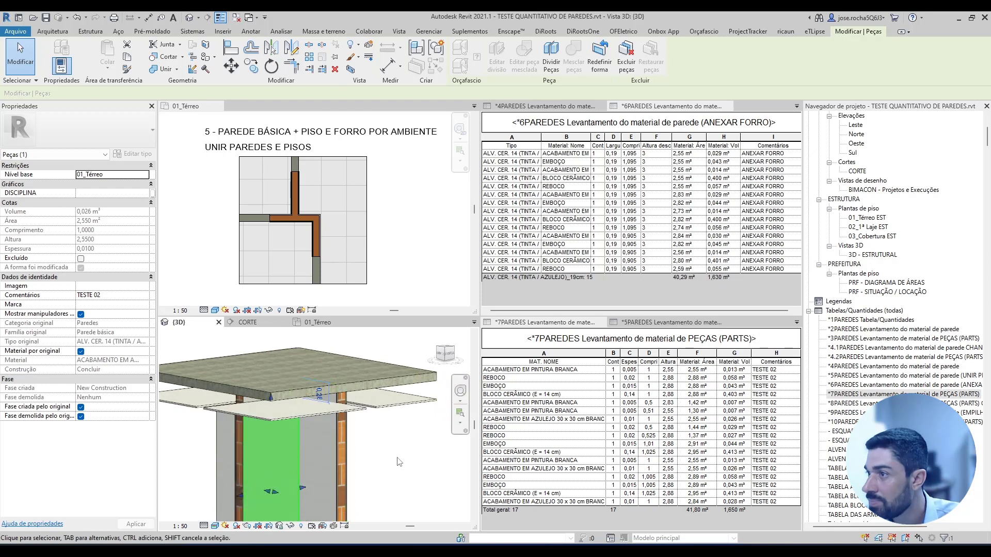
Go to the stacked wall test model in 3D, select one of its stacked walls and inspect it
click(376, 453)
shift+middle_drag(375, 454, 287, 422)
middle_drag(339, 447, 223, 467)
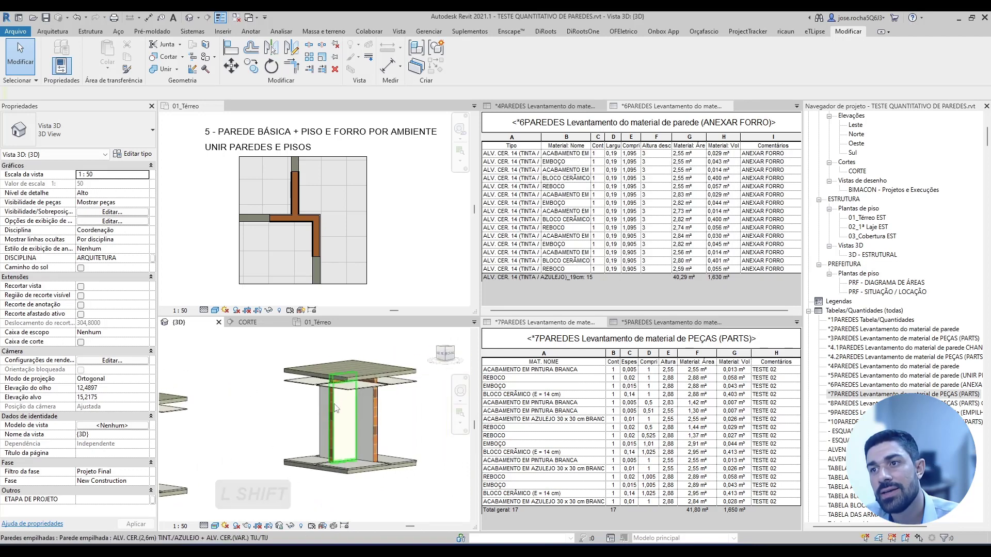
scroll(367, 410, up, 2)
click(379, 410)
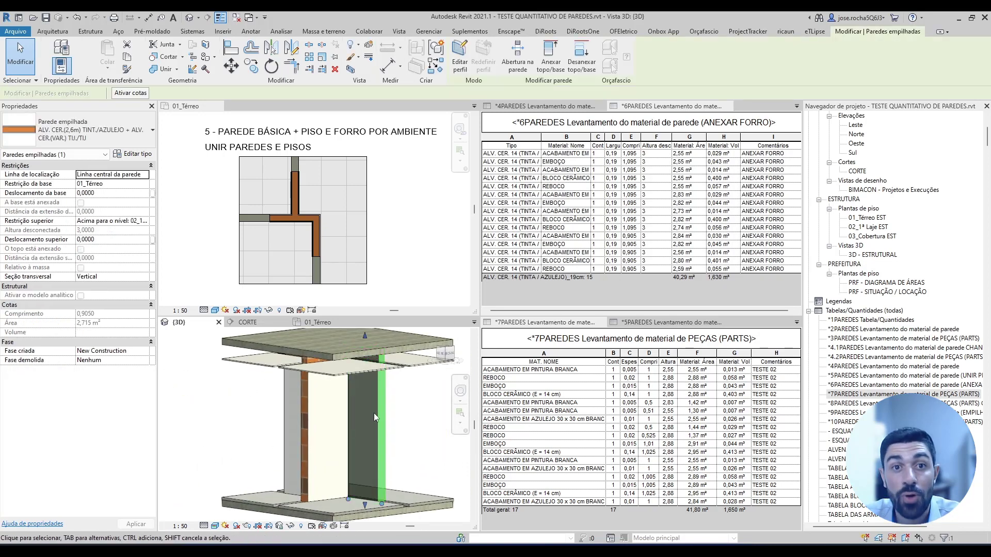
shift+middle_drag(410, 417, 376, 383)
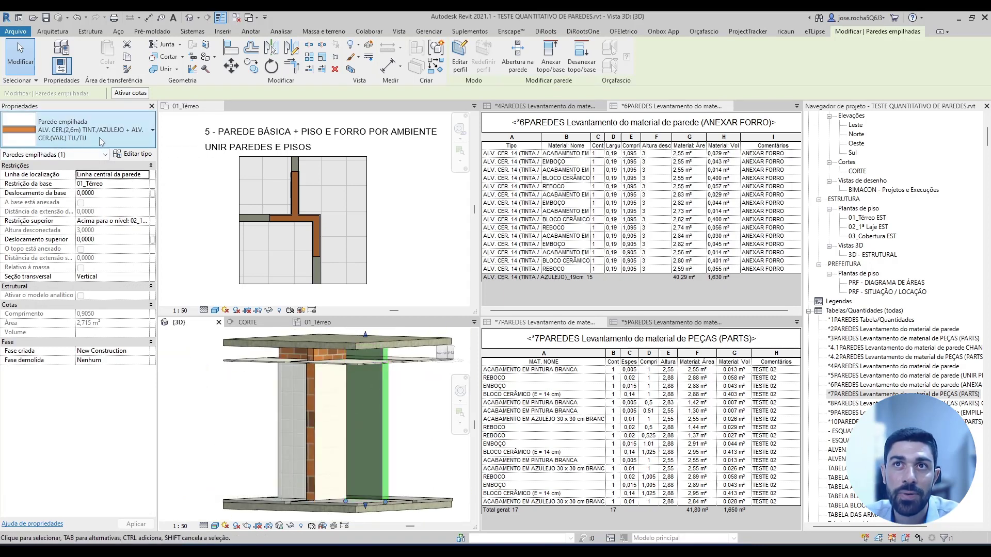
shift+middle_drag(413, 429, 412, 437)
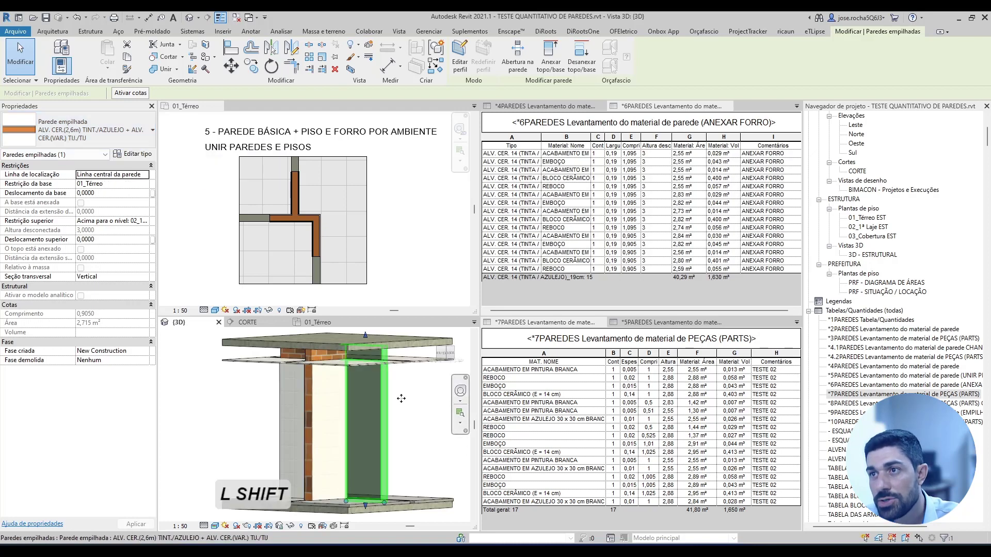
Review the assembly of the selected stacked wall's type, checking its two wall types and their heights
scroll(401, 398, up, 2)
click(413, 417)
middle_drag(275, 394, 324, 416)
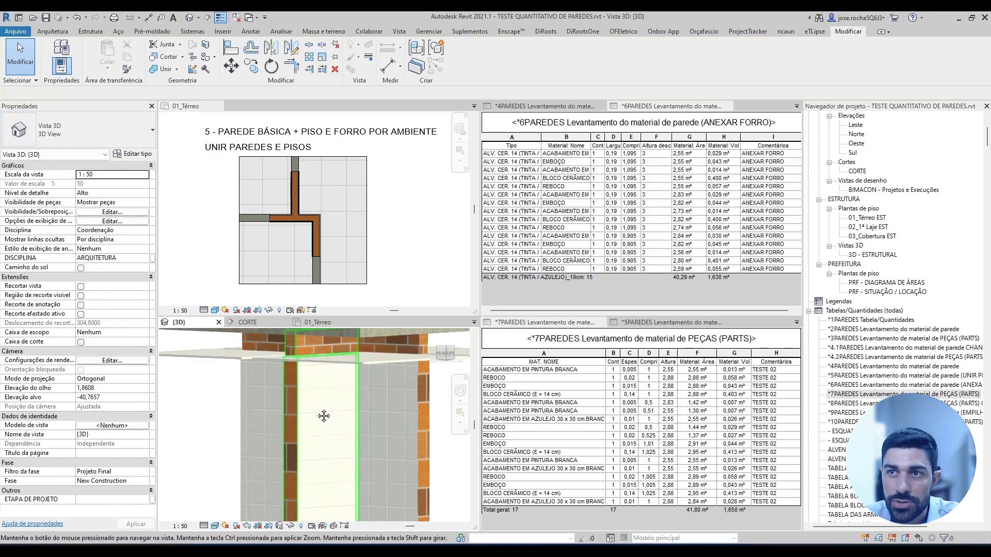
scroll(315, 405, up, 1)
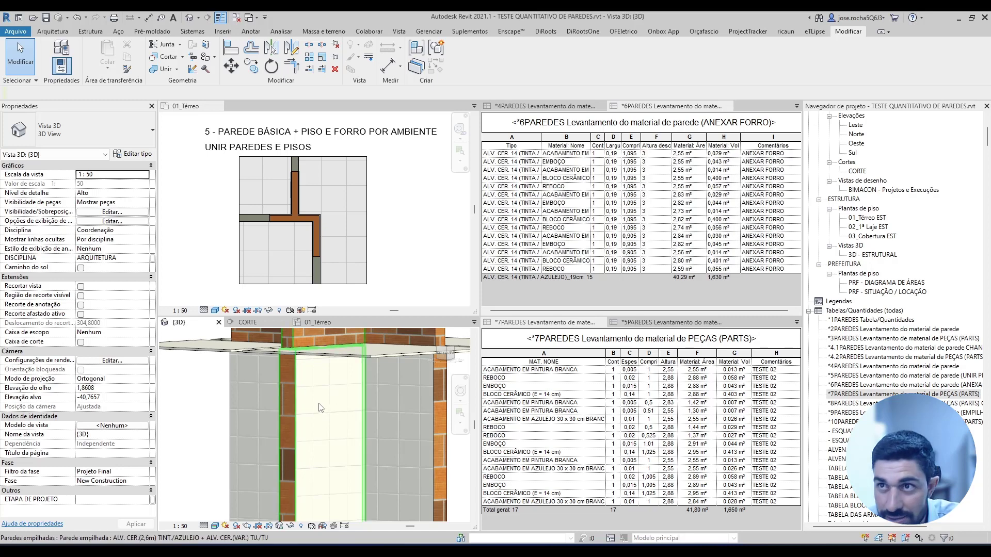
shift+middle_drag(320, 408, 302, 431)
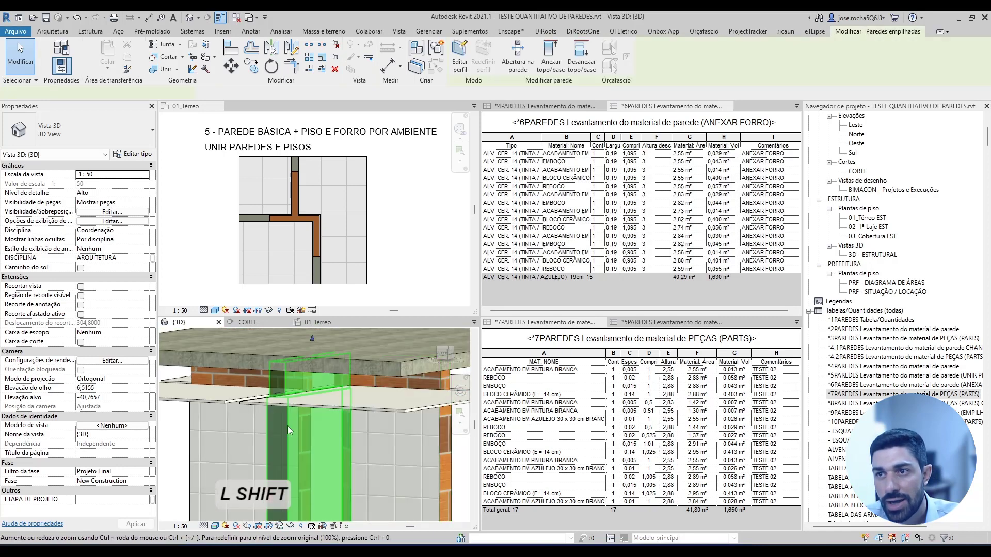
click(288, 426)
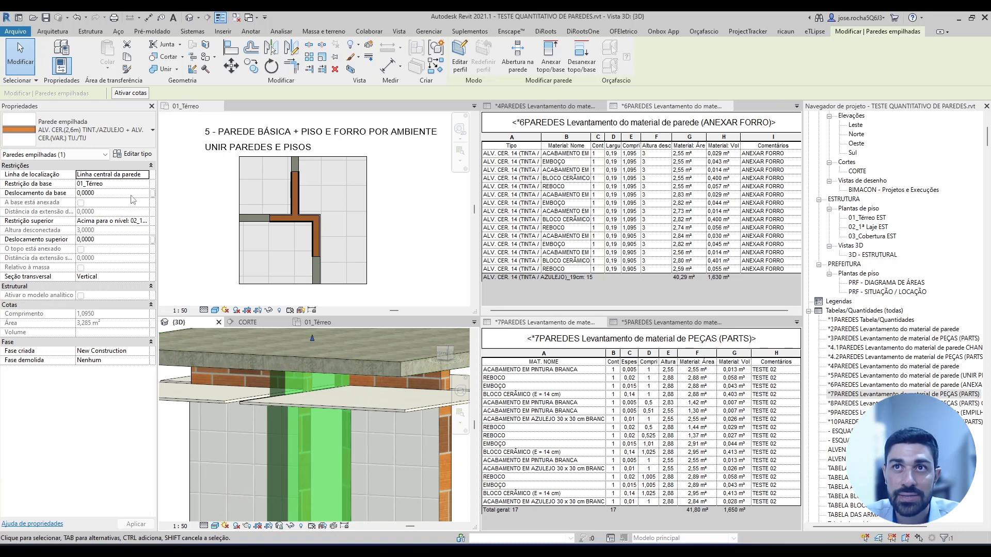
click(138, 154)
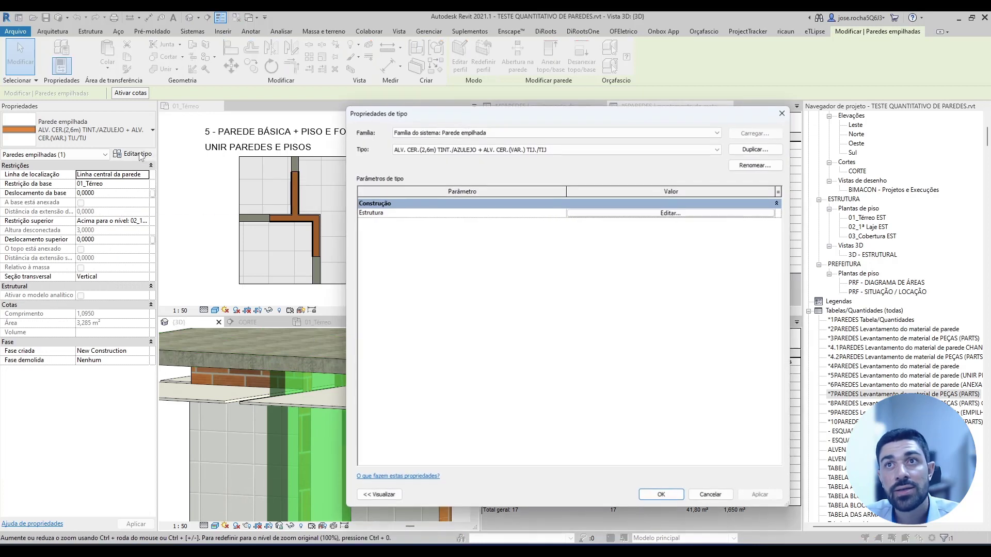
click(645, 213)
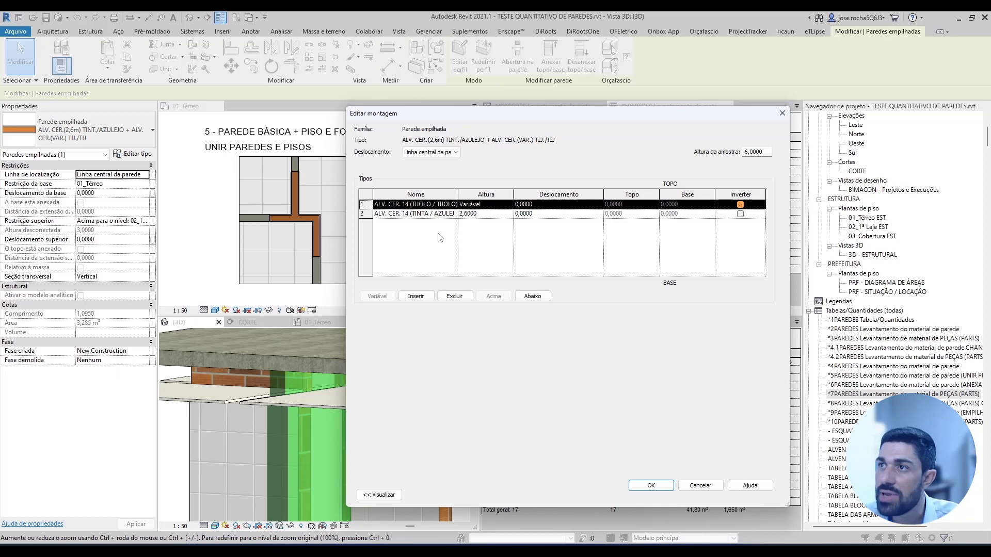
click(650, 487)
click(653, 493)
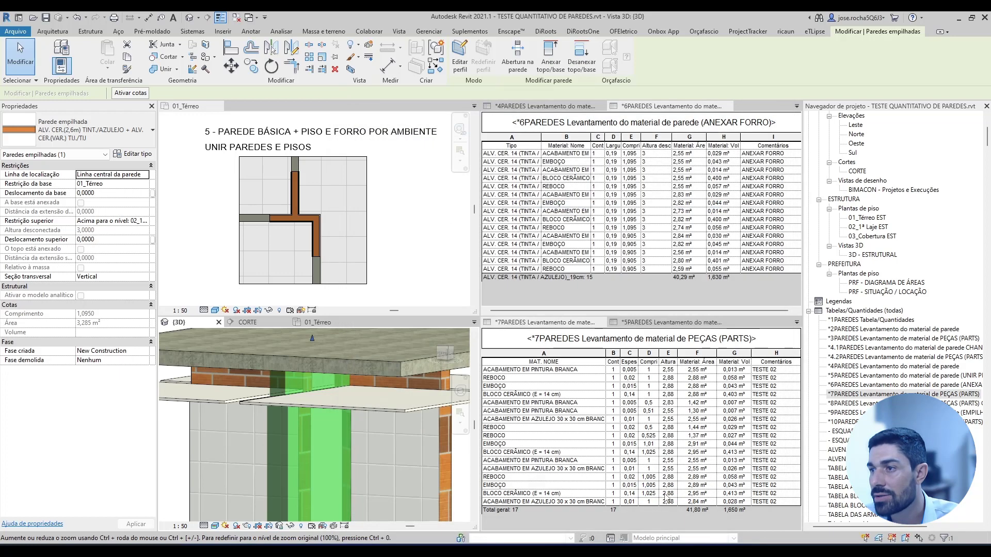
shift+middle_drag(382, 446, 309, 413)
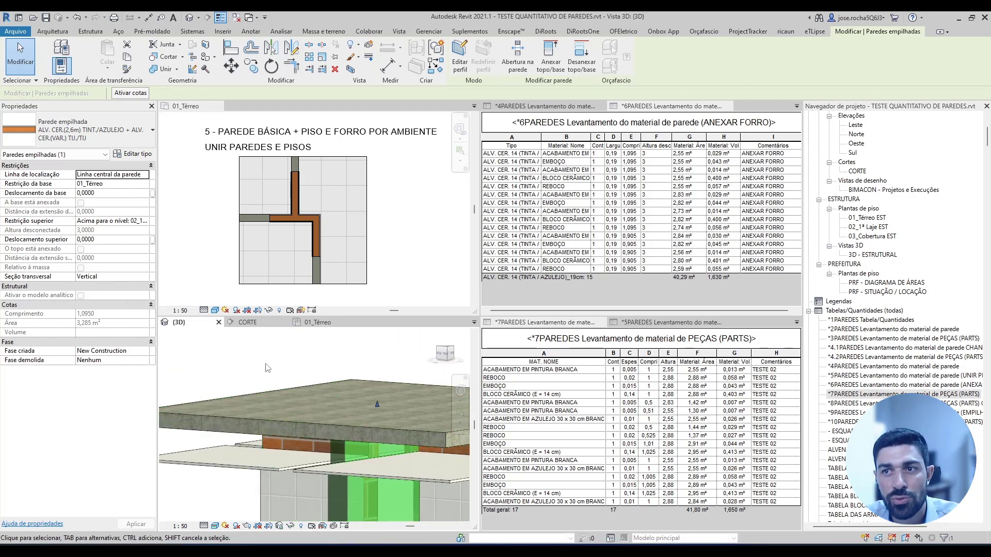
click(320, 361)
Divide one stacked wall into its separate basic walls, inspect the segment above the ceiling, and undo the division
shift+middle_drag(400, 492, 375, 478)
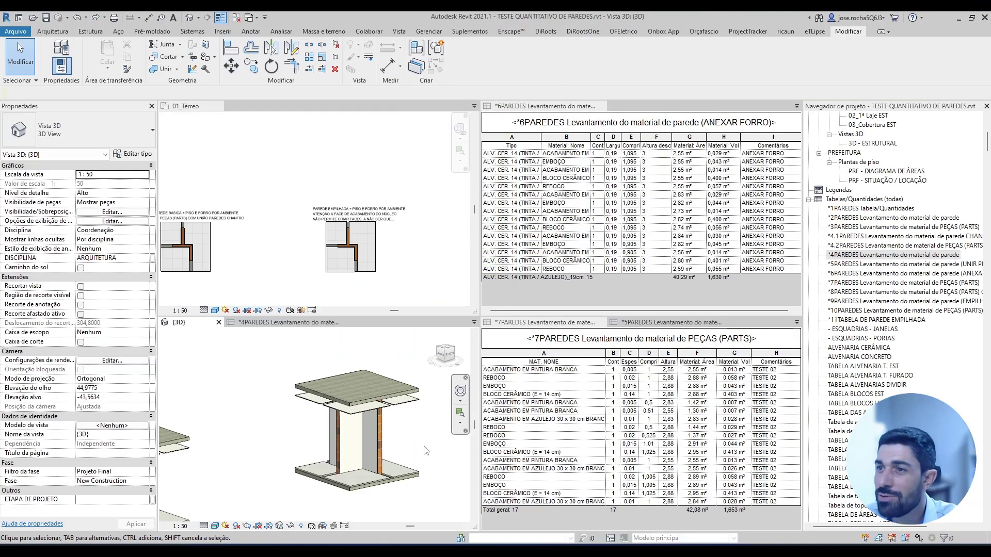
scroll(390, 429, up, 4)
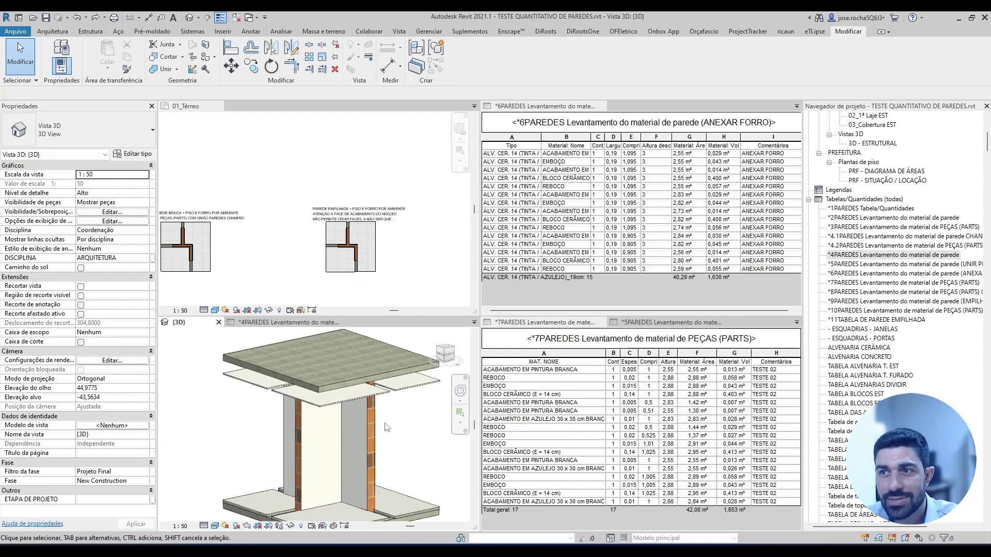
click(364, 418)
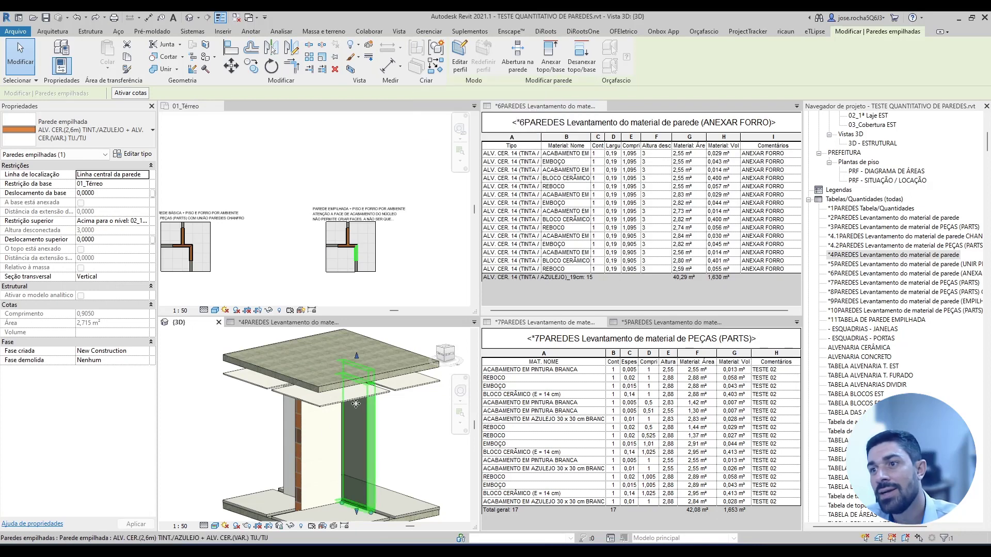
shift+middle_drag(411, 470, 409, 437)
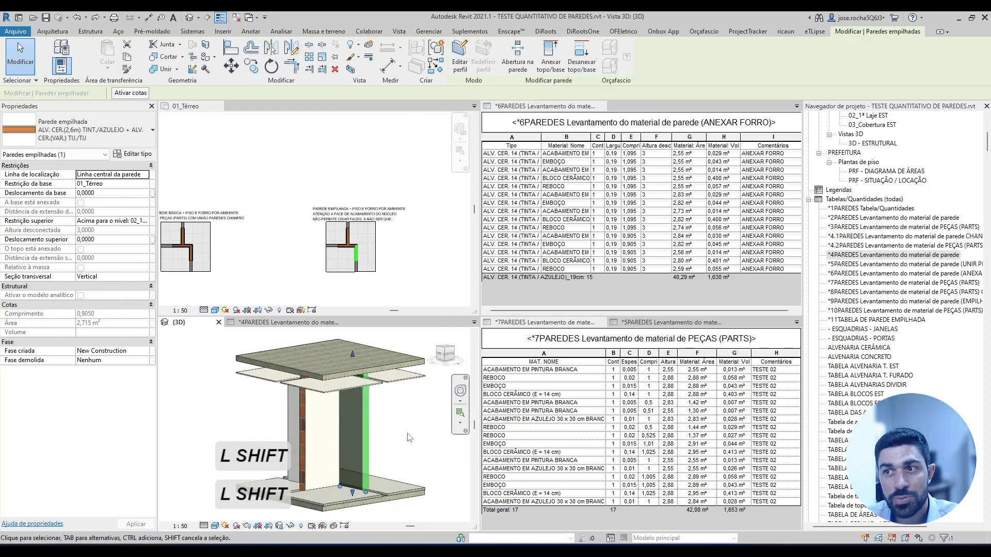
right_click(364, 407)
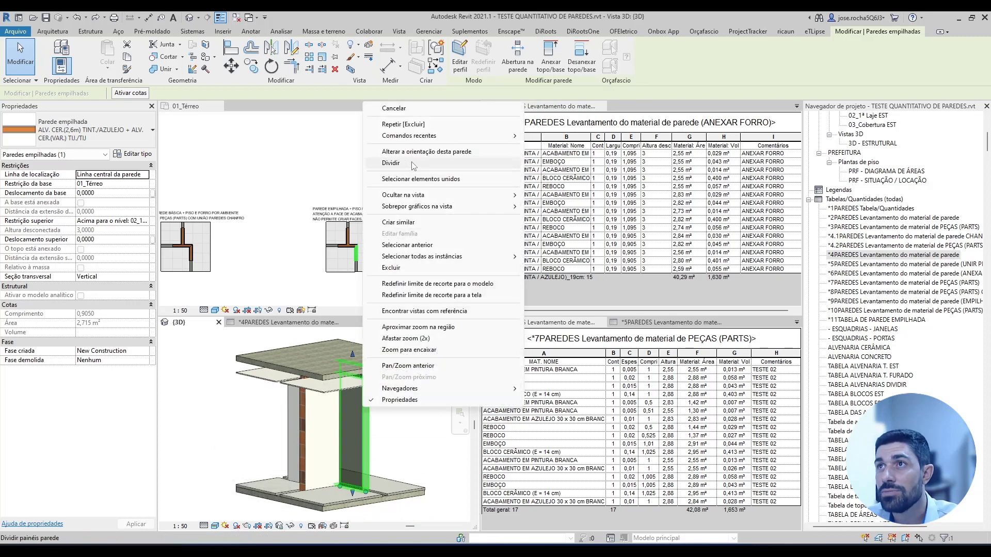
click(390, 163)
scroll(384, 394, up, 5)
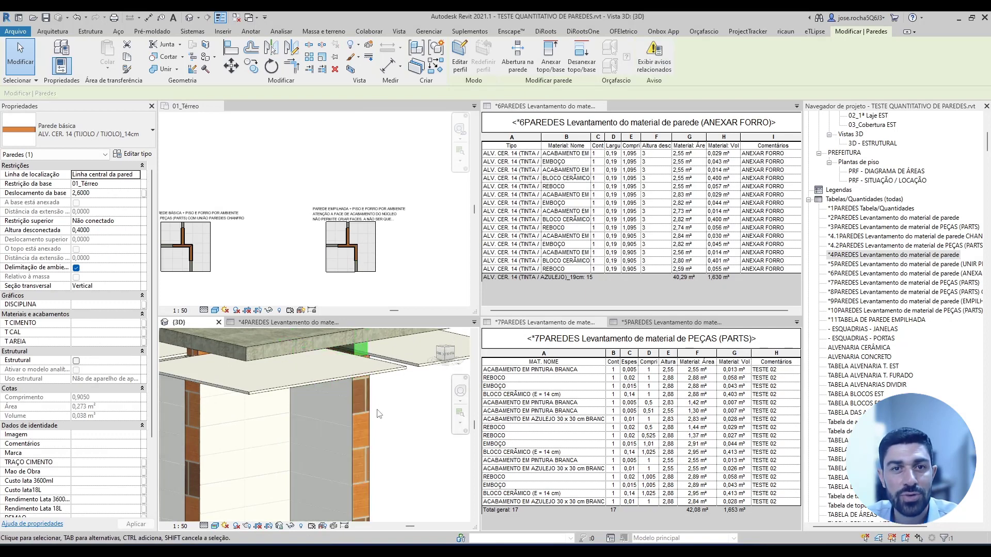
scroll(379, 414, down, 5)
shift+middle_drag(391, 439, 399, 450)
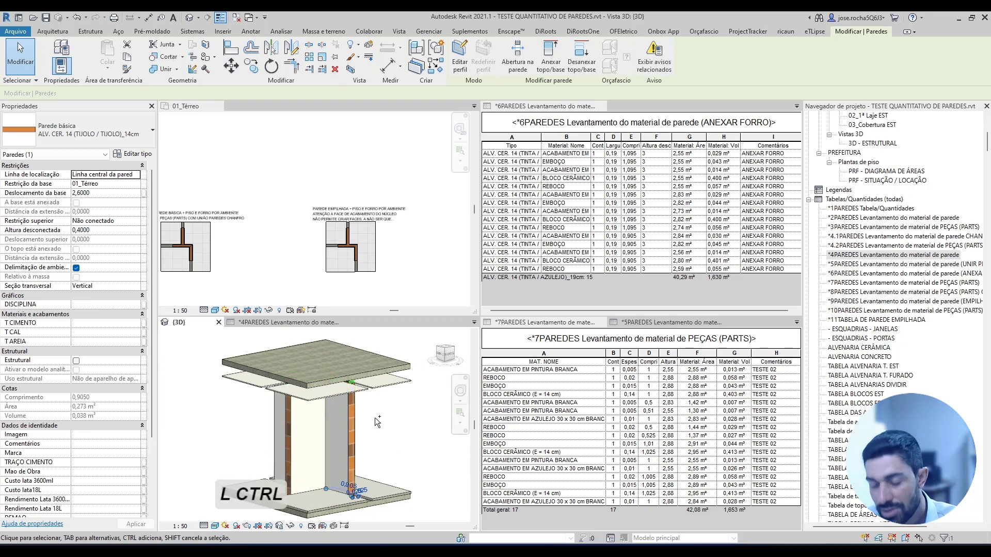
key(ctrl+z)
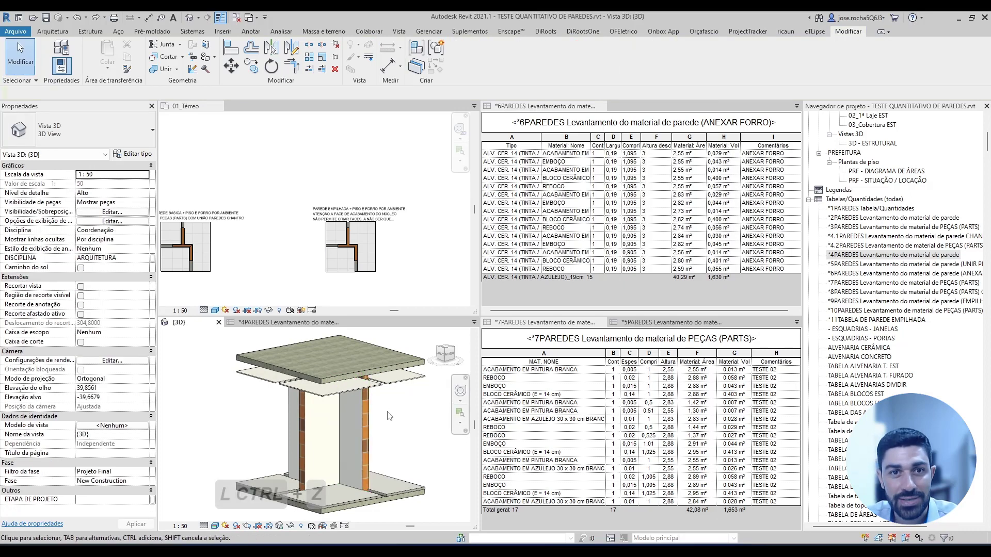
Open the *11TABELA DE PAREDE EMPILHADA schedule and move it into the *7PAREDES schedule's tab group
shift+middle_drag(420, 455, 411, 444)
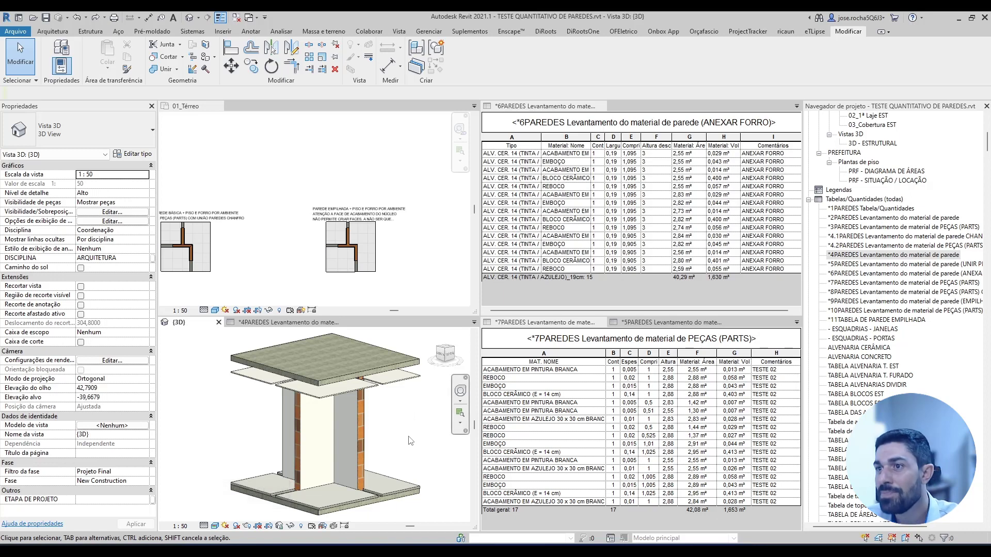
shift+middle_drag(415, 447, 418, 456)
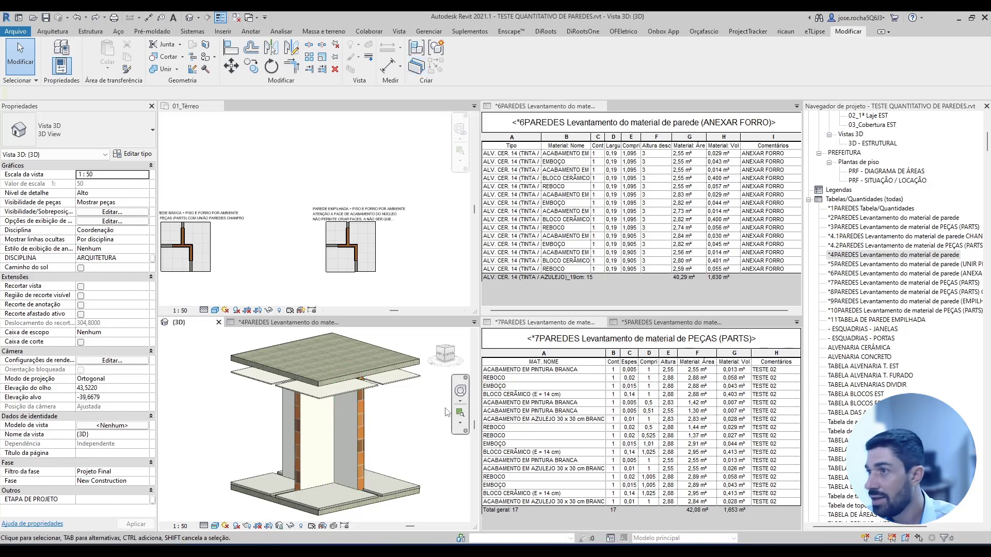
double_click(889, 320)
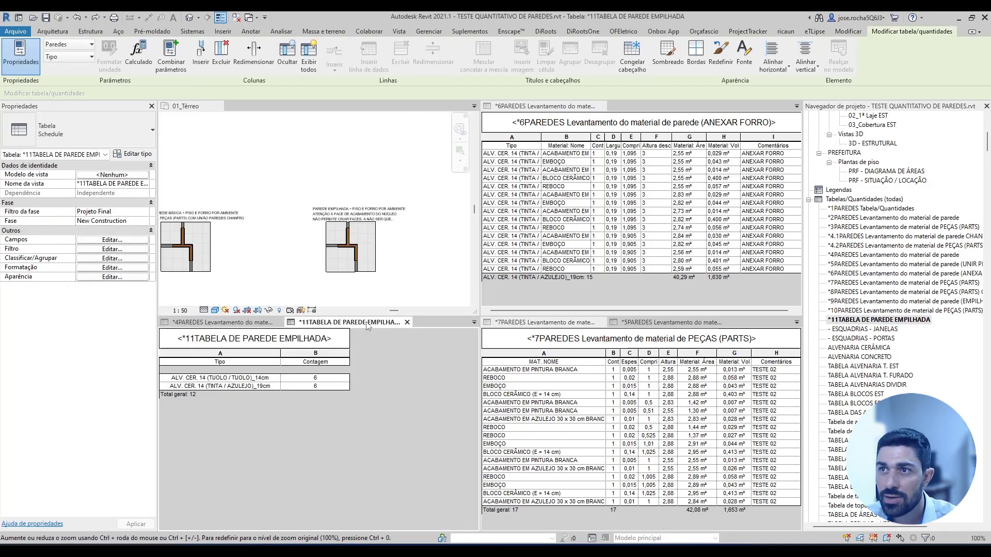
drag(345, 323, 590, 323)
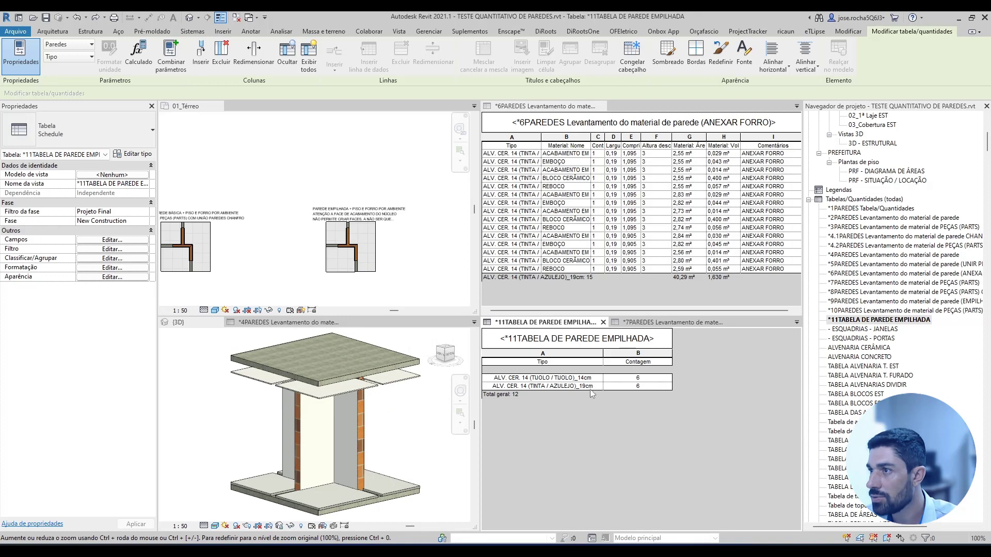
Select both wall type rows in the *11TABELA DE PAREDE EMPILHADA schedule to see which walls they cover, then clear the selection
drag(611, 378, 610, 387)
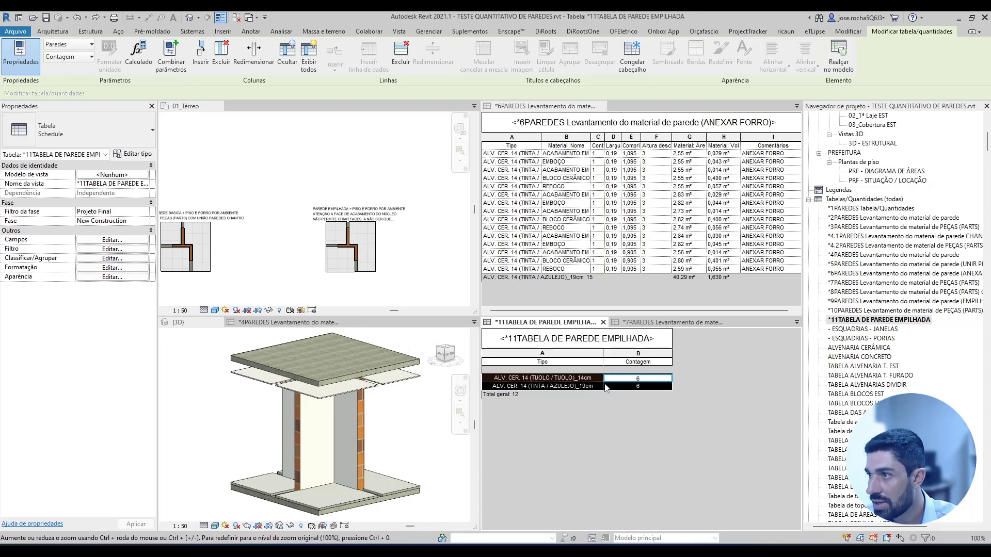
click(404, 411)
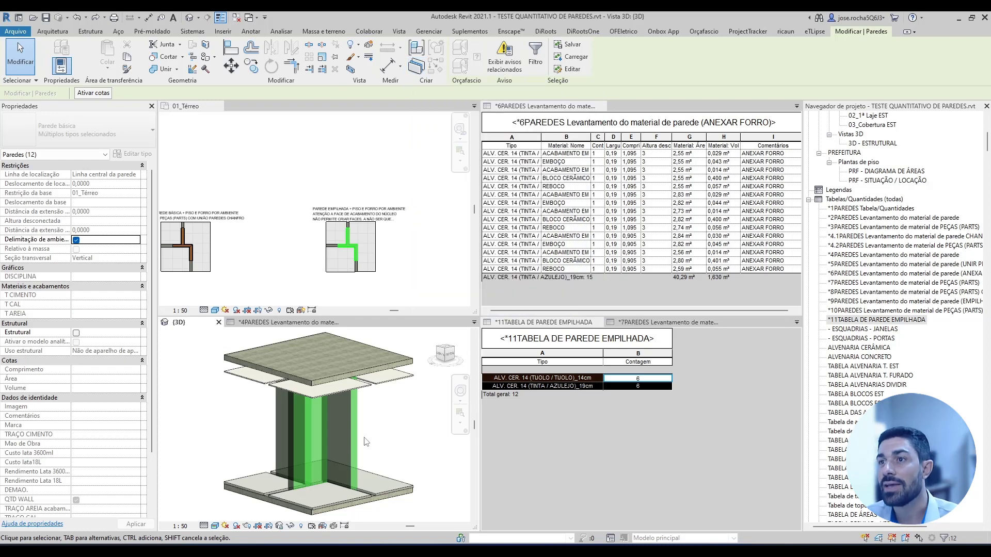
click(398, 427)
In the 01_Térreo plan, set the stacked walls' corner join to Chanfro using the Wall Joins tool
click(416, 277)
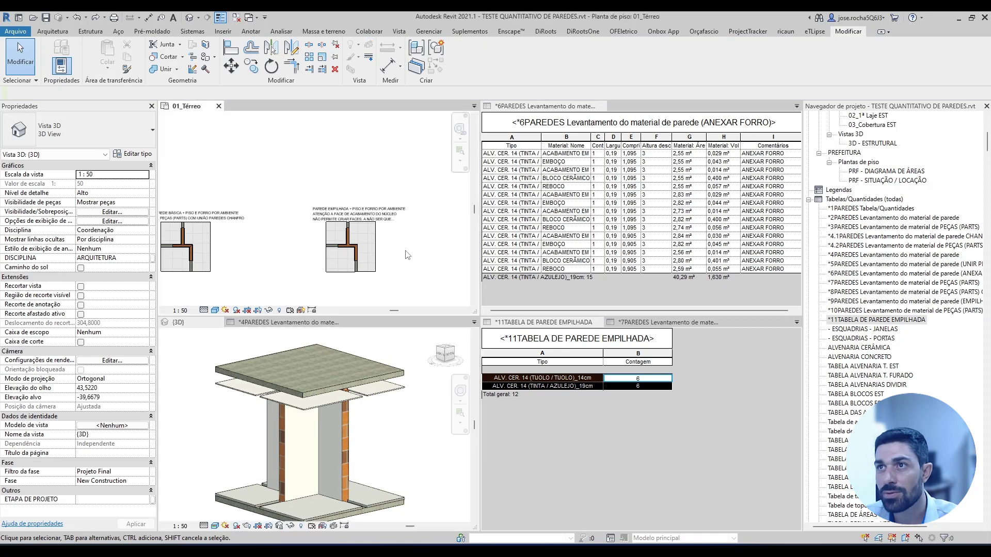
scroll(351, 253, up, 6)
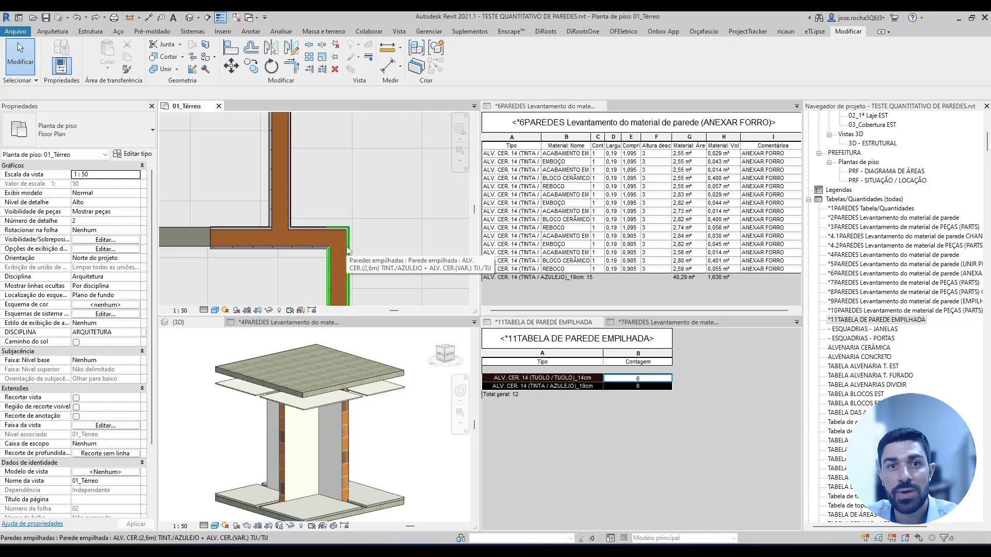
scroll(342, 236, up, 2)
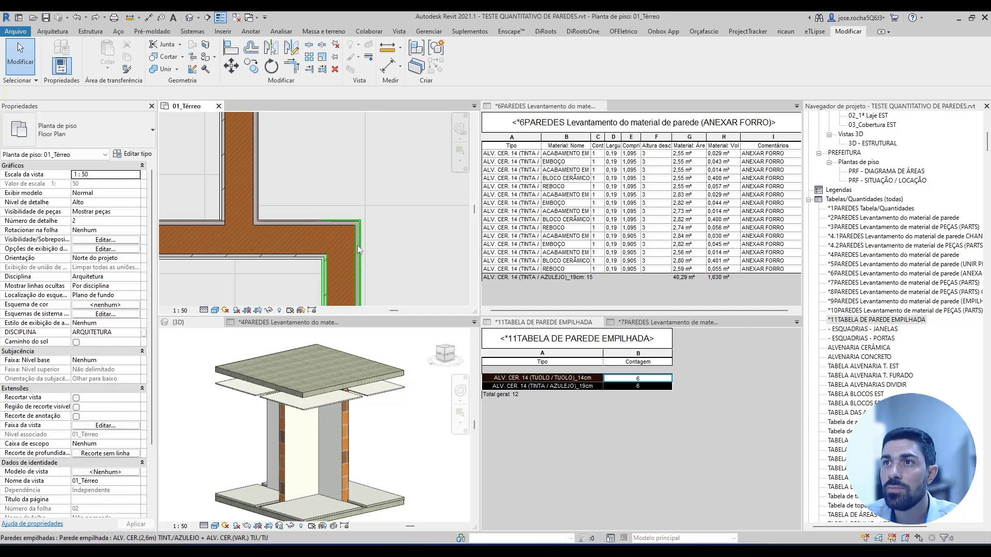
click(351, 253)
middle_drag(361, 279, 381, 268)
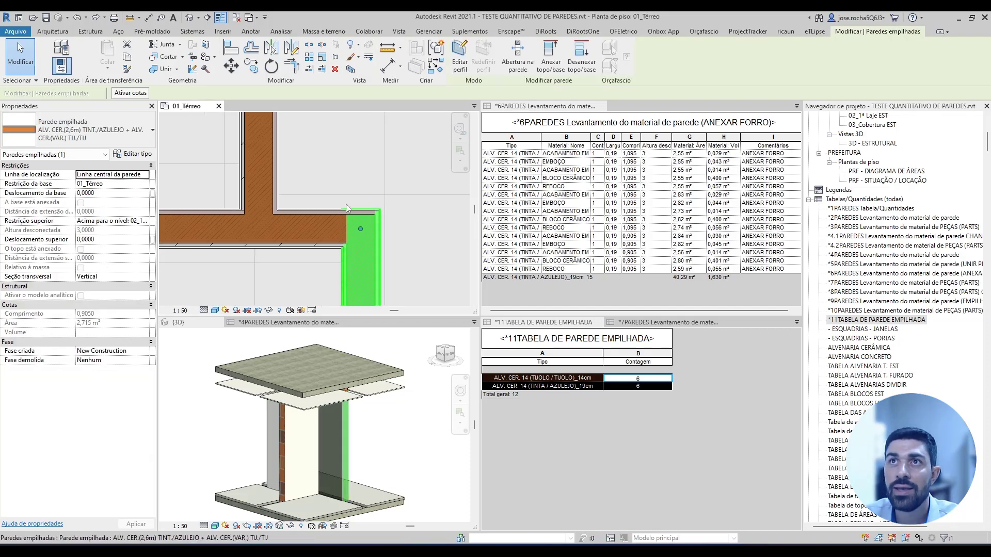
click(192, 69)
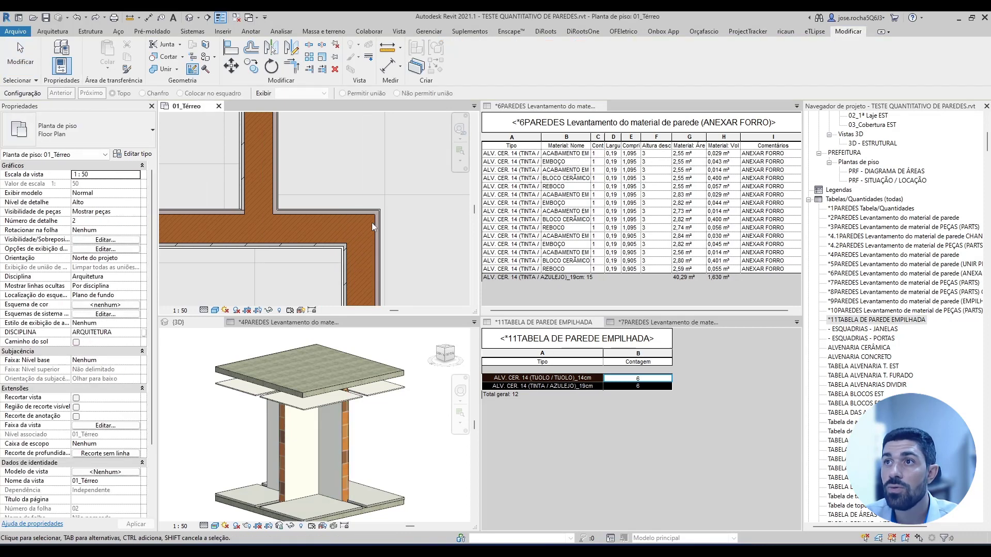
click(368, 224)
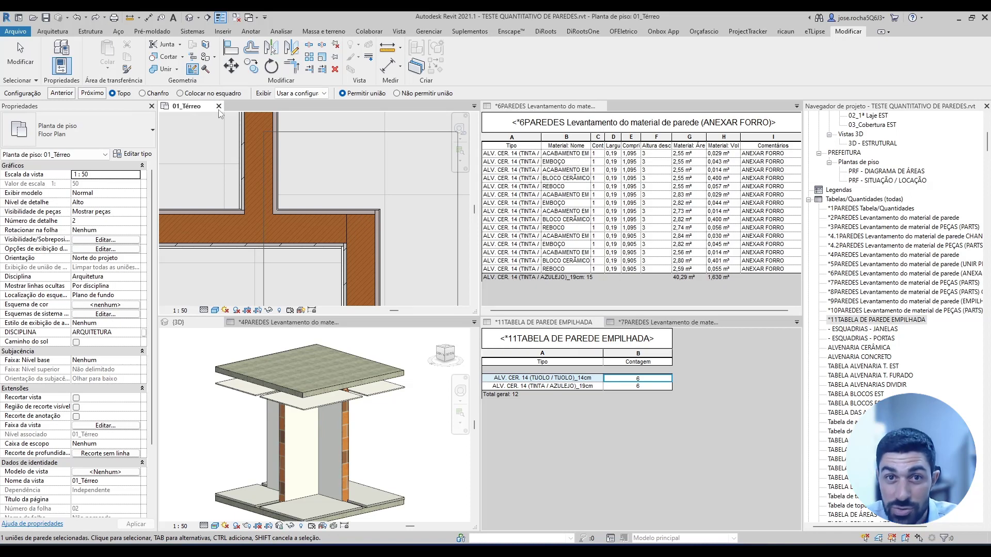
mouse_move(371, 254)
middle_down()
mouse_move(338, 239)
mouse_move(323, 250)
mouse_move(321, 240)
middle_up()
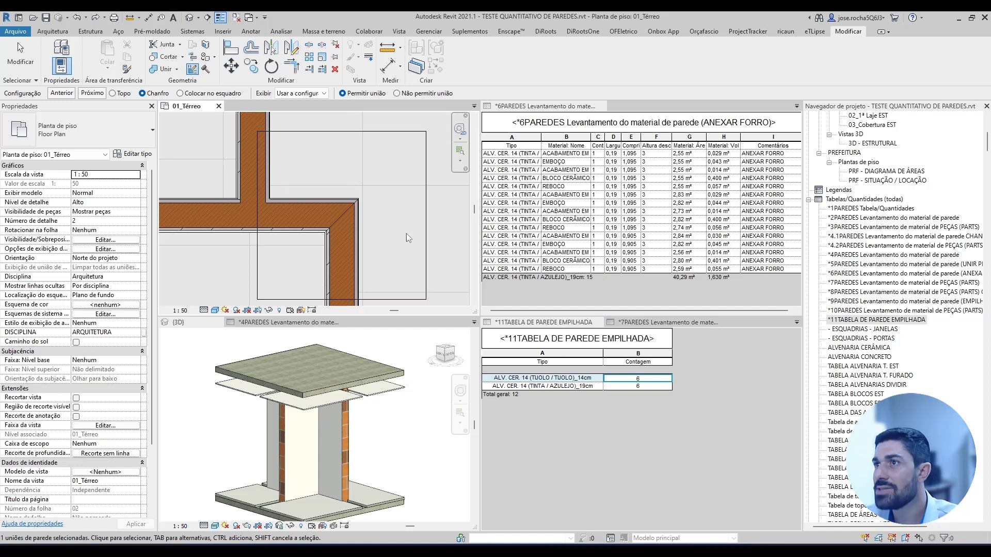
Review the totals of the *7PAREDES parts schedule and open the *9PAREDES (EMPILHADA) wall material schedule
click(683, 324)
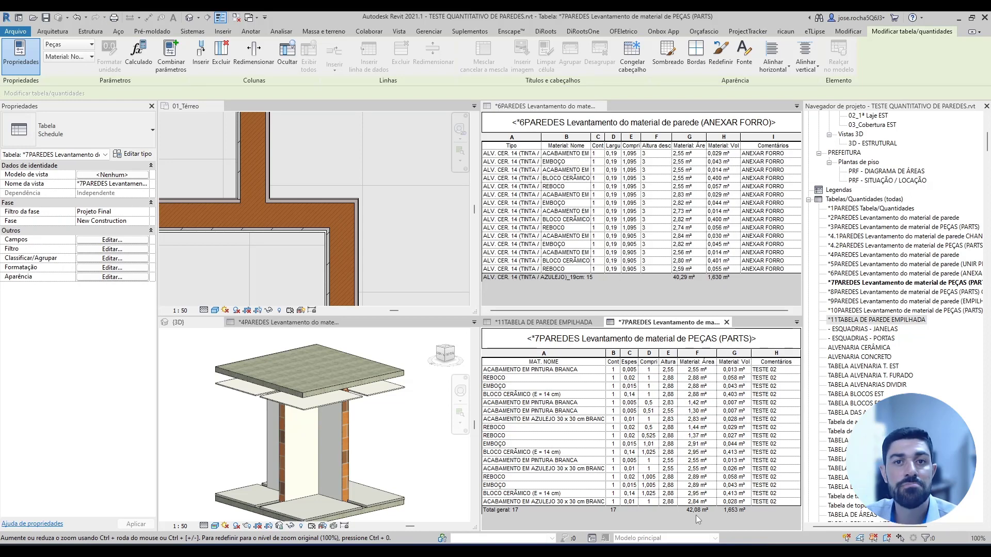
double_click(927, 302)
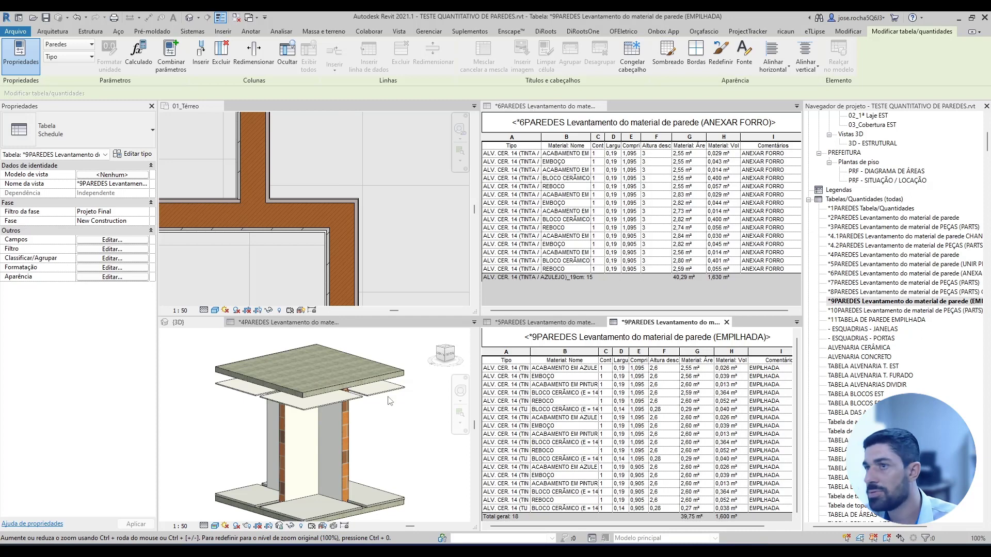
Select the ceramic block core part of the wall model commented TESTE 03 in the 3D view to inspect its properties
click(375, 443)
scroll(380, 443, down, 3)
middle_drag(392, 435, 335, 475)
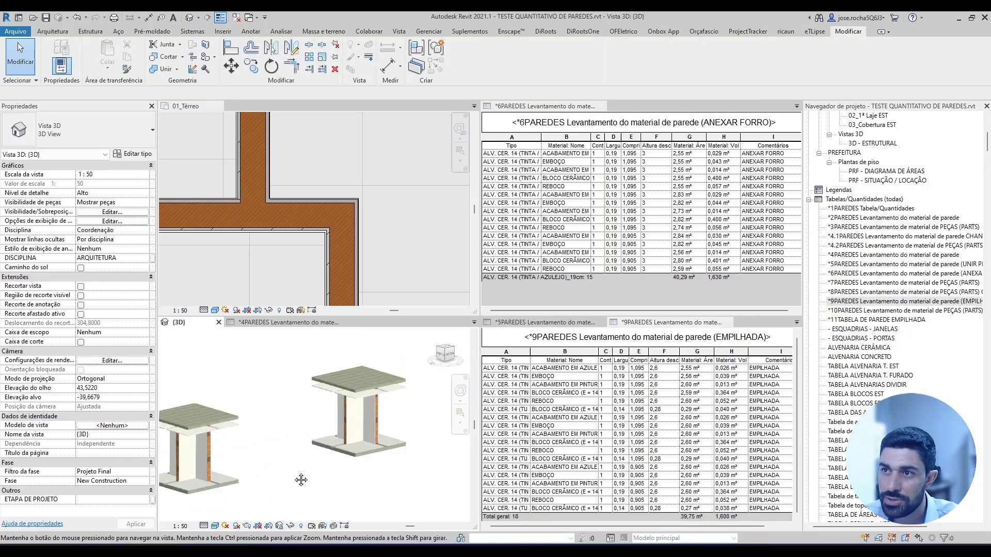
scroll(330, 429, up, 5)
click(329, 428)
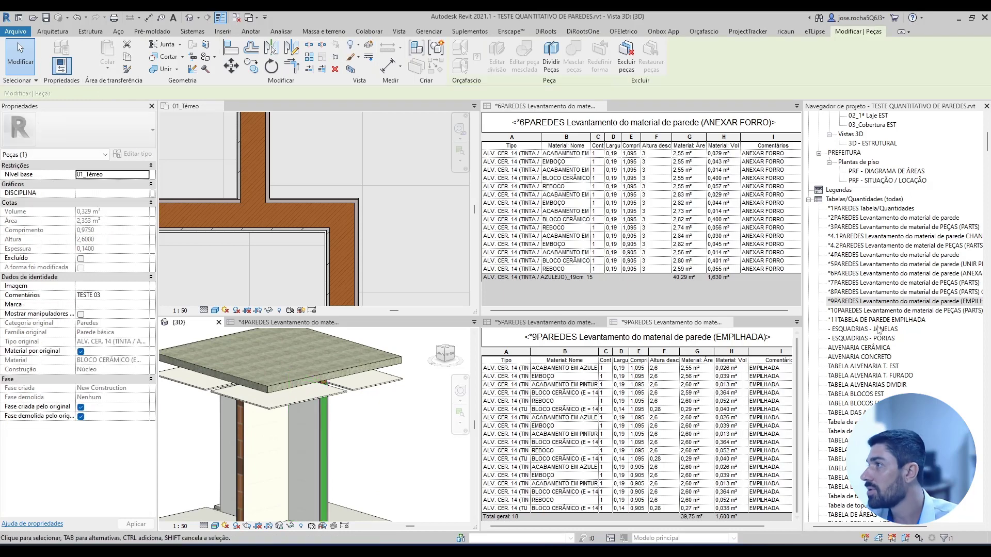
Open the *10PAREDES (PARTS) EMPILHADA schedule beside *6PAREDES, review its totals, and bring up the *4PAREDES schedule for comparison
click(761, 293)
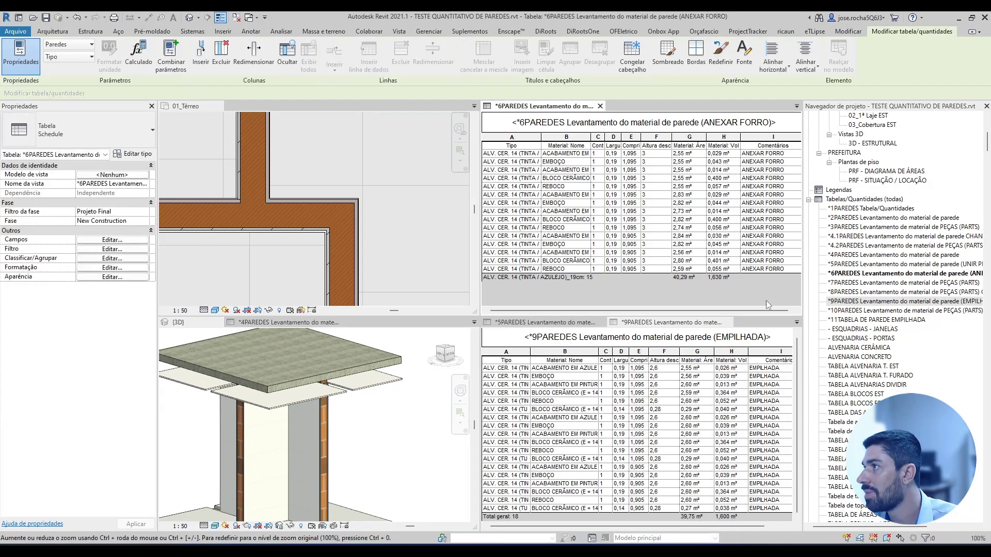
double_click(912, 312)
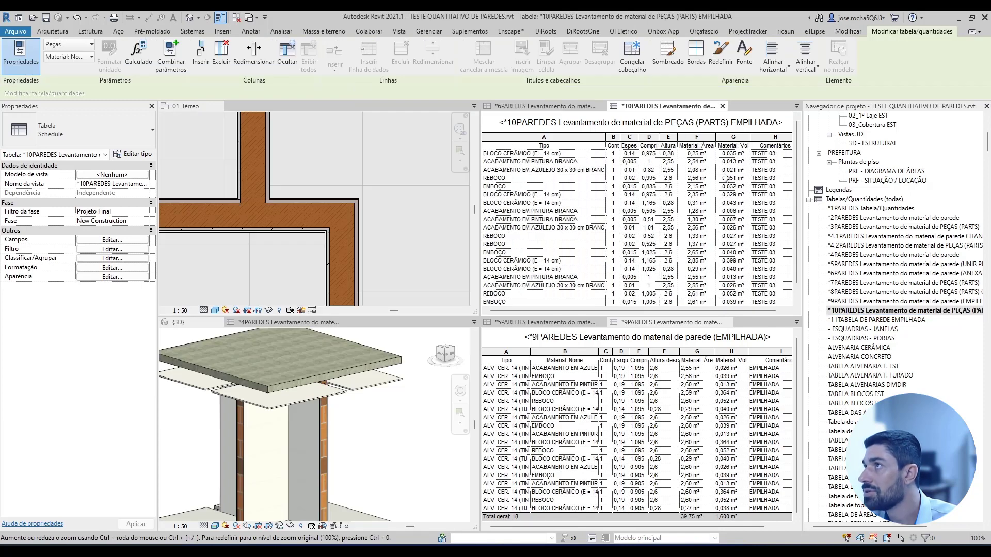
scroll(719, 127, down, 2)
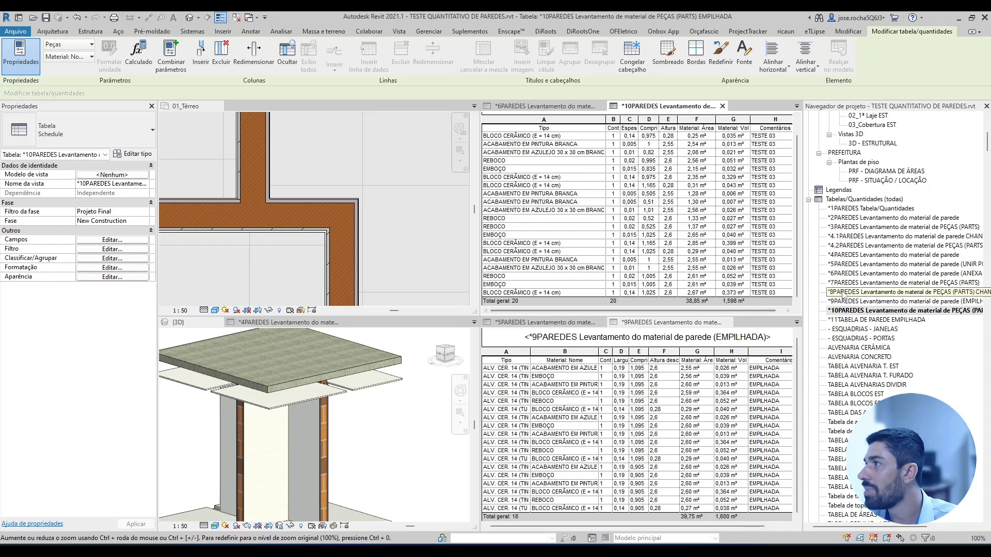
double_click(905, 257)
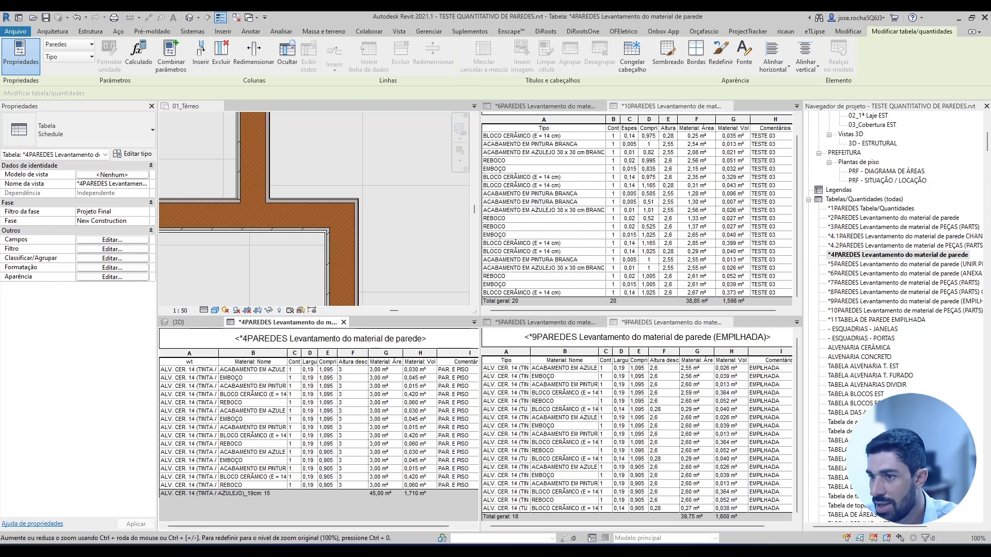
Switch to the Windows Calculator and divide the area total 38,85 by 45, then subtract 1
key(super)
text(CA)
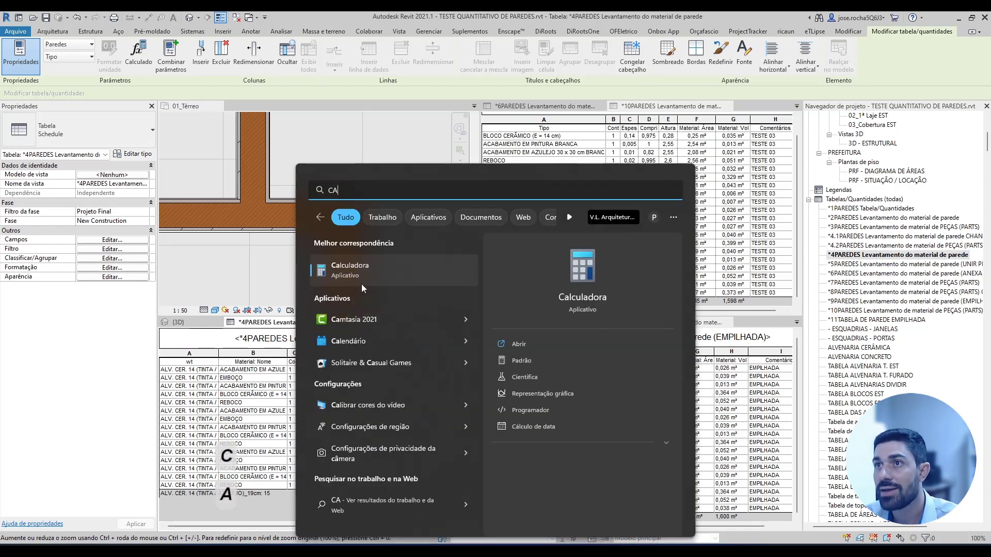
click(360, 273)
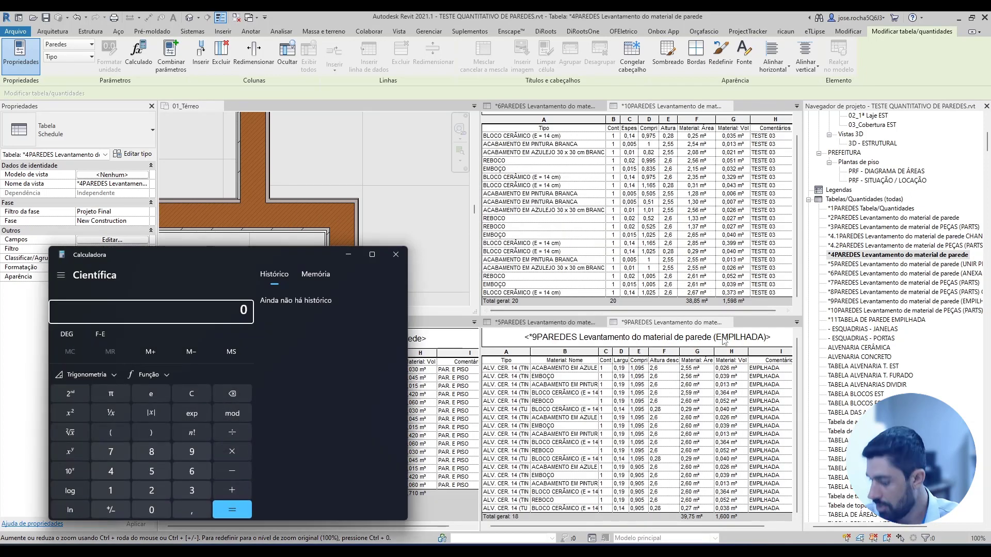
text(38,85)
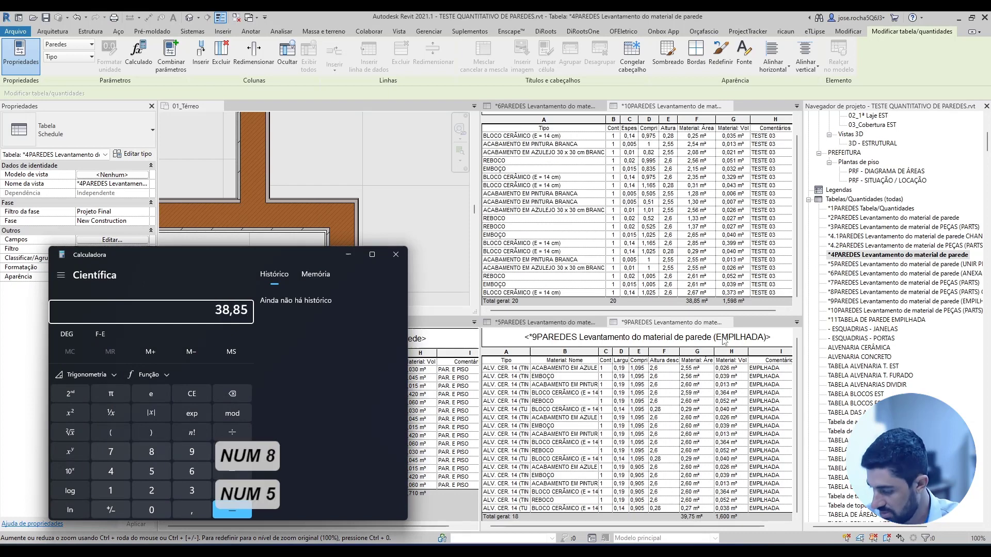
text(/45)
key(Return)
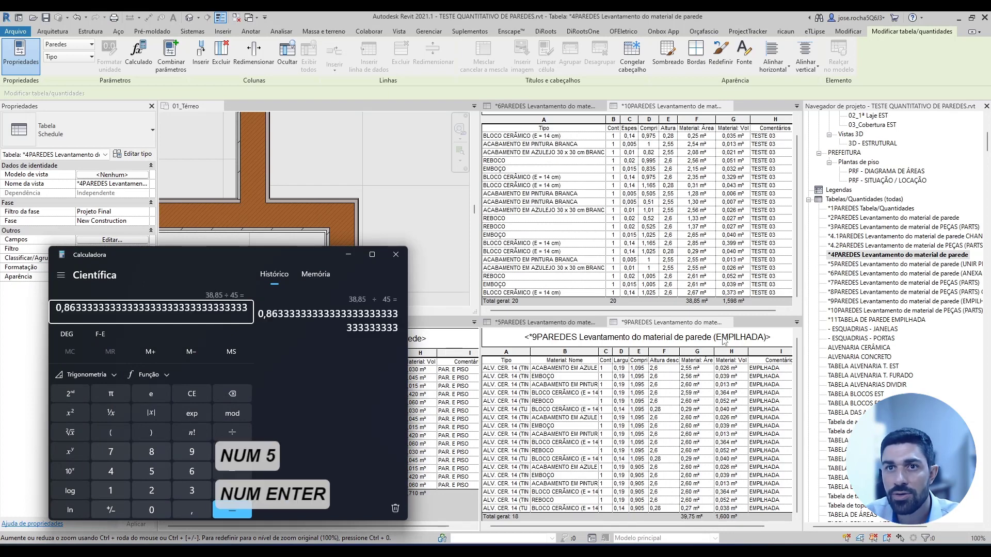
text(-1)
key(Return)
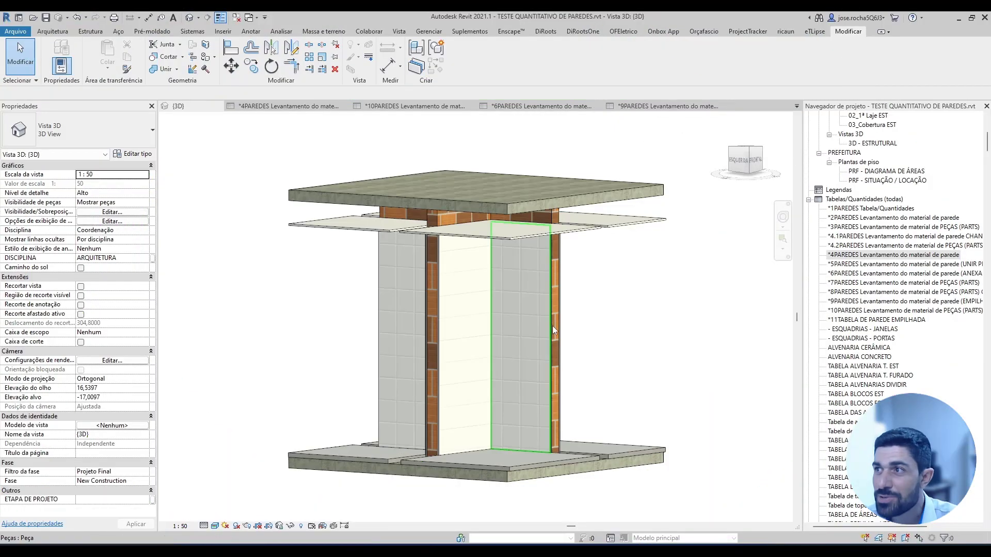
Select the tile finish part beside the exposed block edge, beneath the ceiling, in the 3D view
click(552, 327)
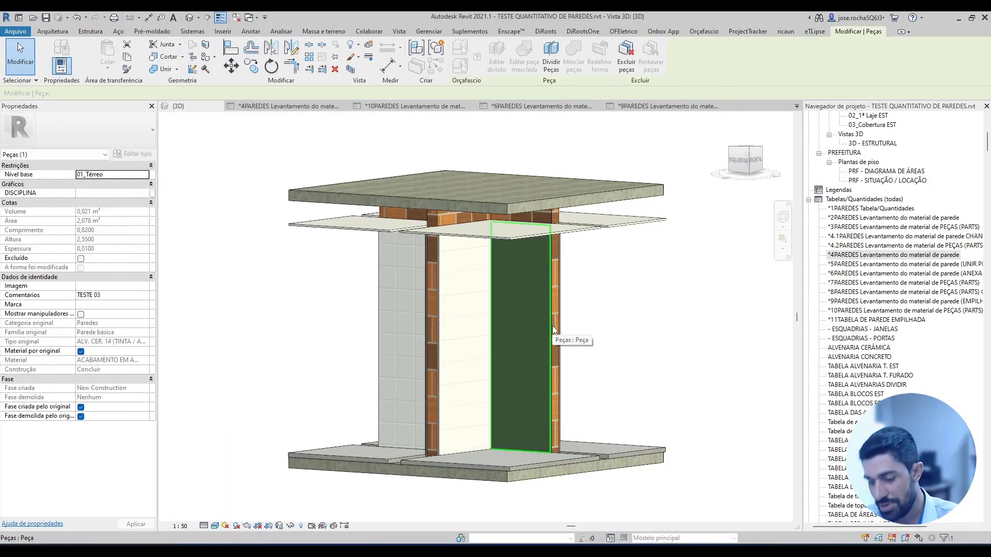